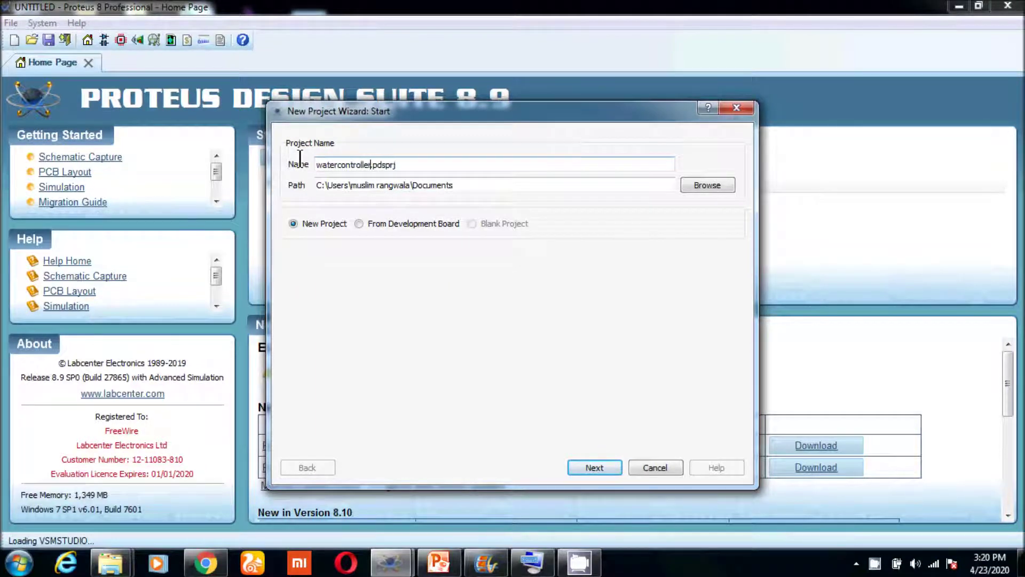
# Step: Create the new project watercontroller.pdsprj, accepting the preselected options on the remaining wizard pages
pyautogui.click(592, 467)
pyautogui.click(592, 465)
pyautogui.click(592, 464)
pyautogui.click(590, 464)
pyautogui.click(590, 466)
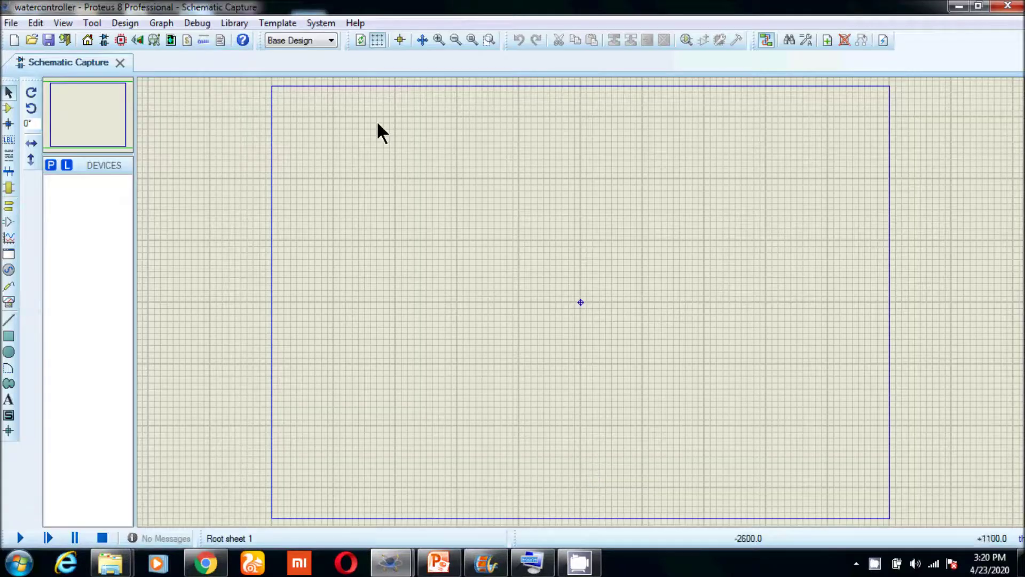
# Step: Find the 555 timer/oscillator in the parts library and add it to the project's device list
pyautogui.click(439, 39)
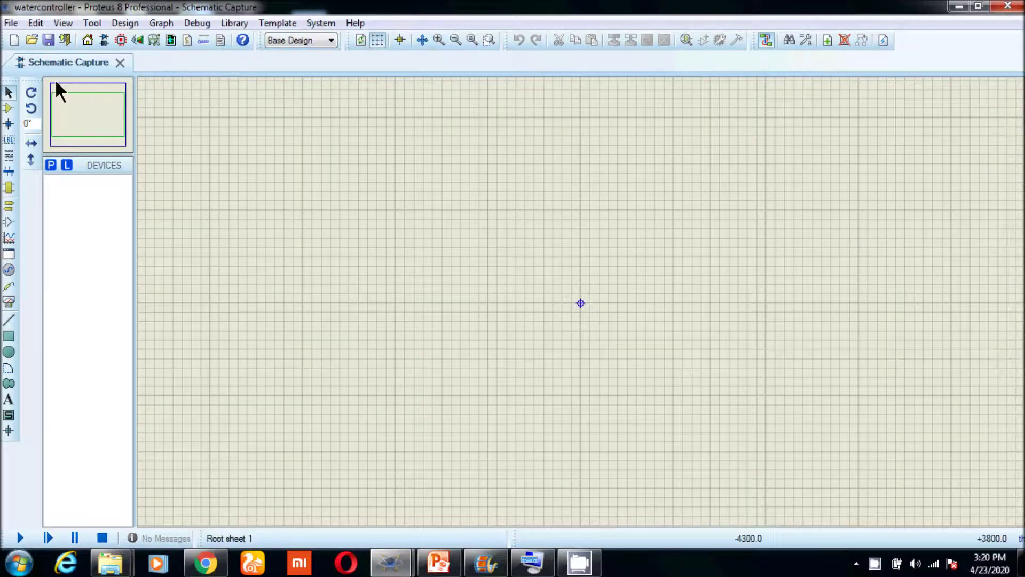
pyautogui.click(50, 165)
pyautogui.write('555')
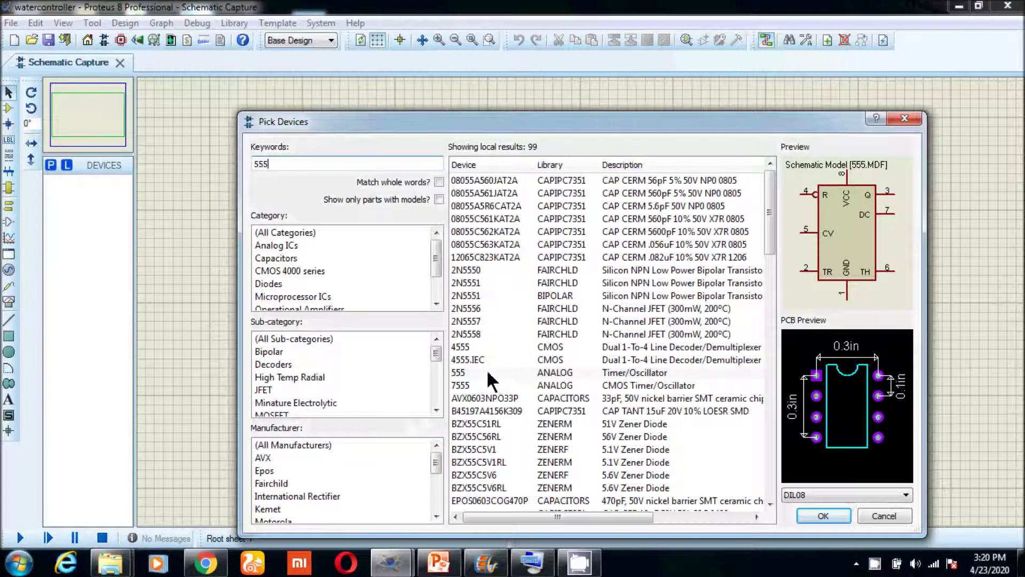
pyautogui.click(820, 516)
# Step: Add the generic resistor RES and the non-polarised capacitor CAP from the parts library to the device list
pyautogui.click(50, 166)
pyautogui.write('res')
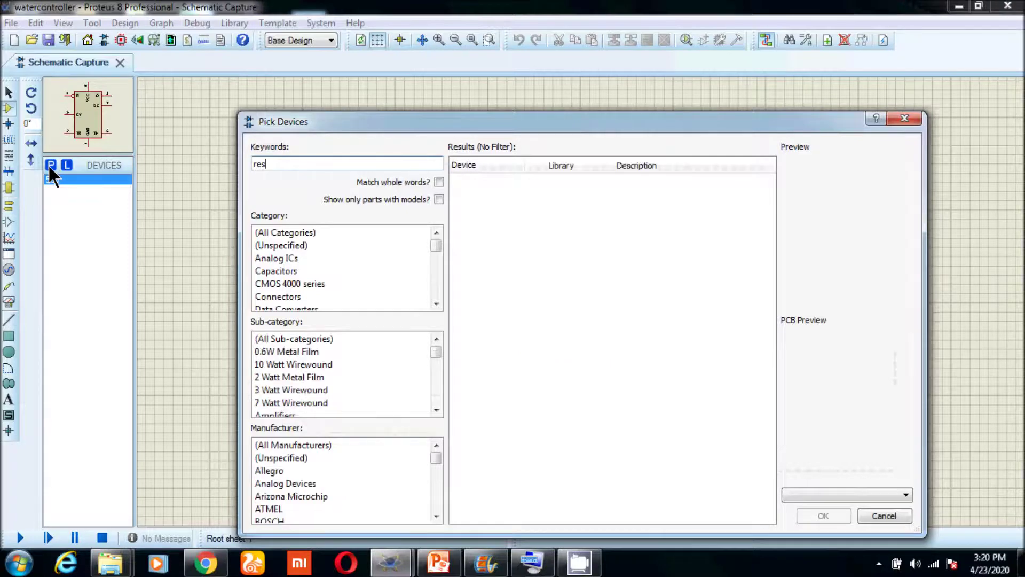
pyautogui.scroll(-1, 560, 430)
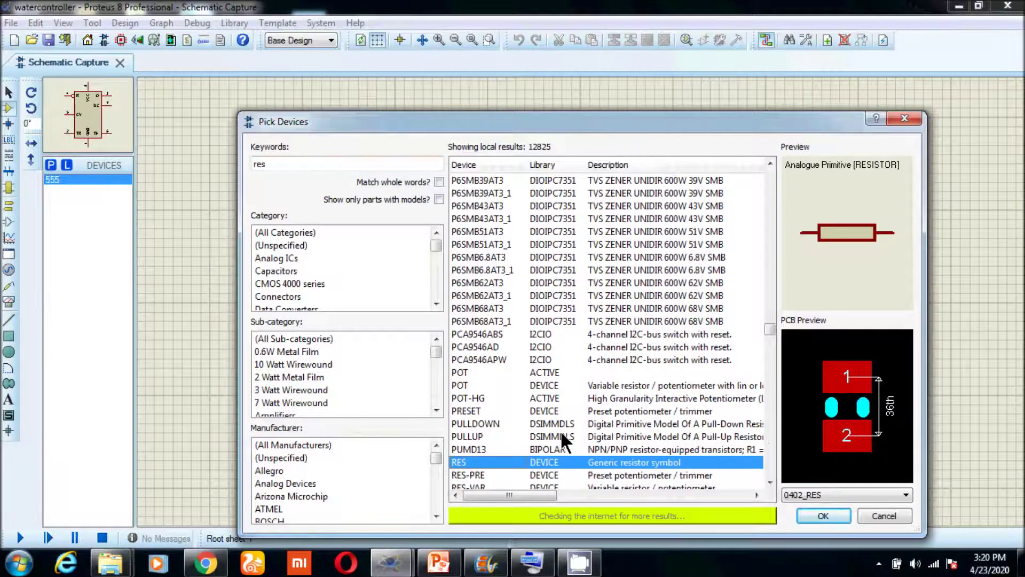
pyautogui.click(808, 511)
pyautogui.click(51, 163)
pyautogui.write('cap')
pyautogui.scroll(-1, 675, 405)
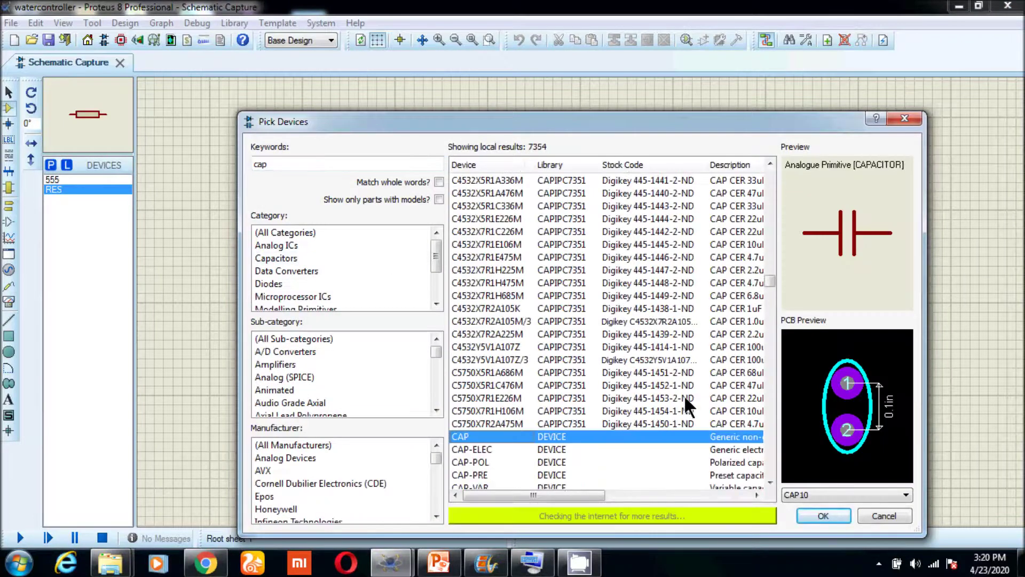
pyautogui.click(809, 514)
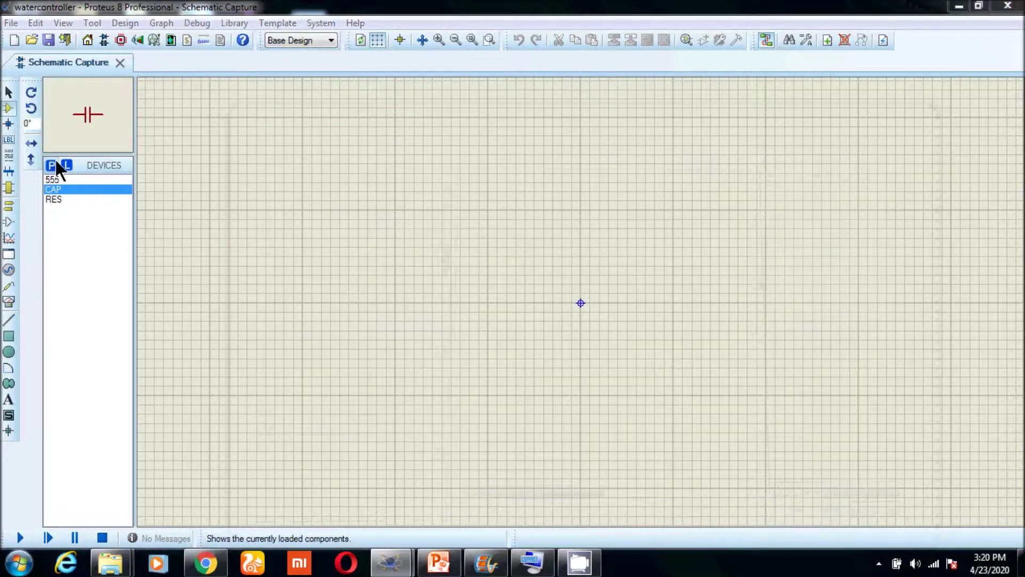
# Step: Add the SPST push button BUTTON and the animated LED-BLUE from the parts library to the device list
pyautogui.click(51, 165)
pyautogui.write('push')
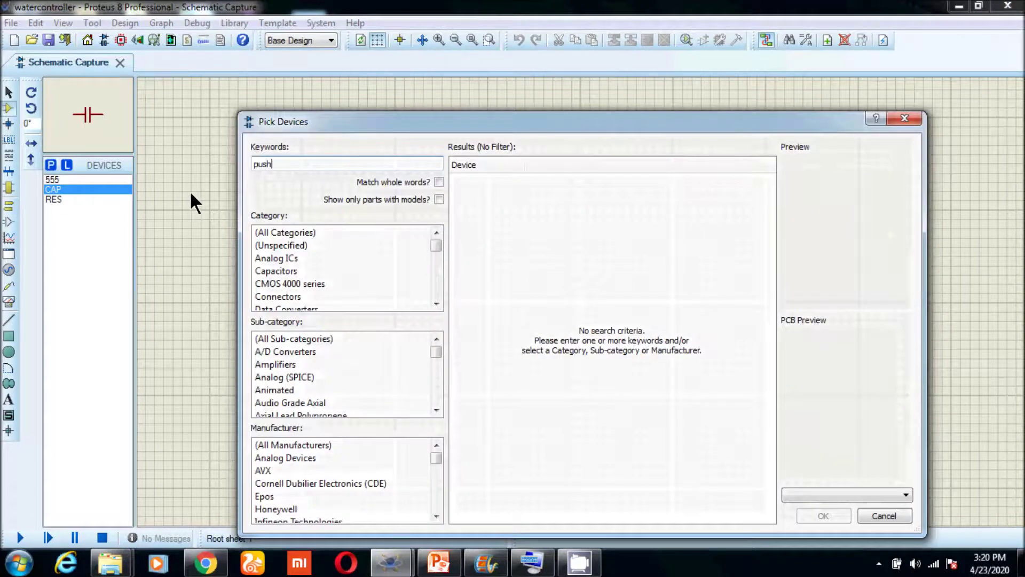
pyautogui.click(497, 180)
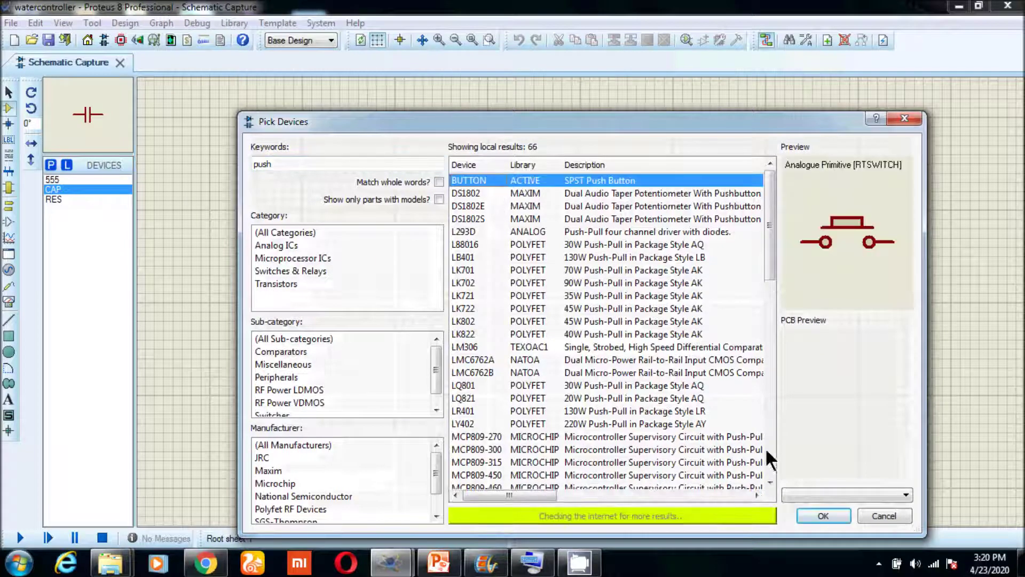
pyautogui.click(801, 514)
pyautogui.click(51, 165)
pyautogui.write('led')
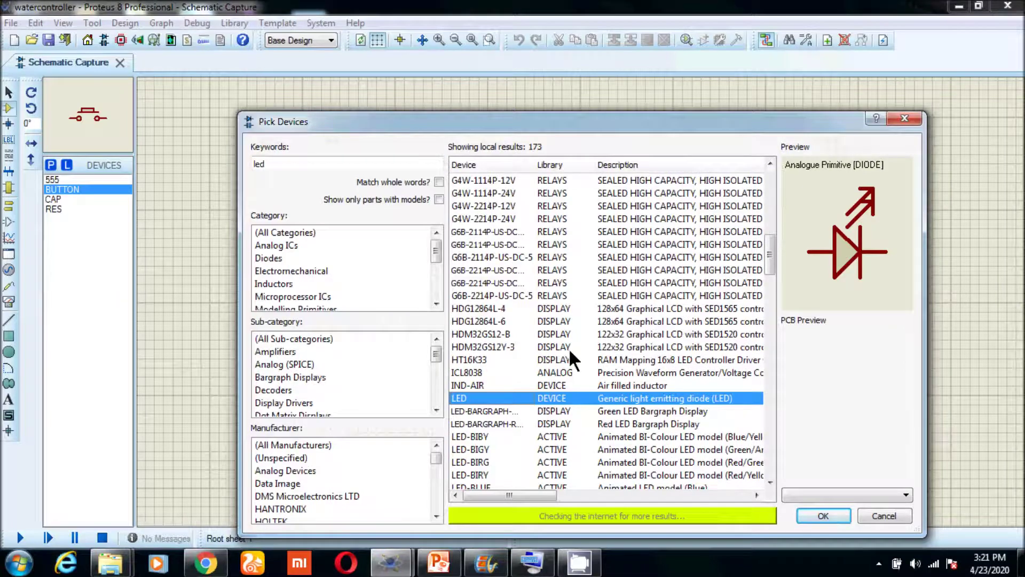
pyautogui.click(563, 473)
pyautogui.click(809, 510)
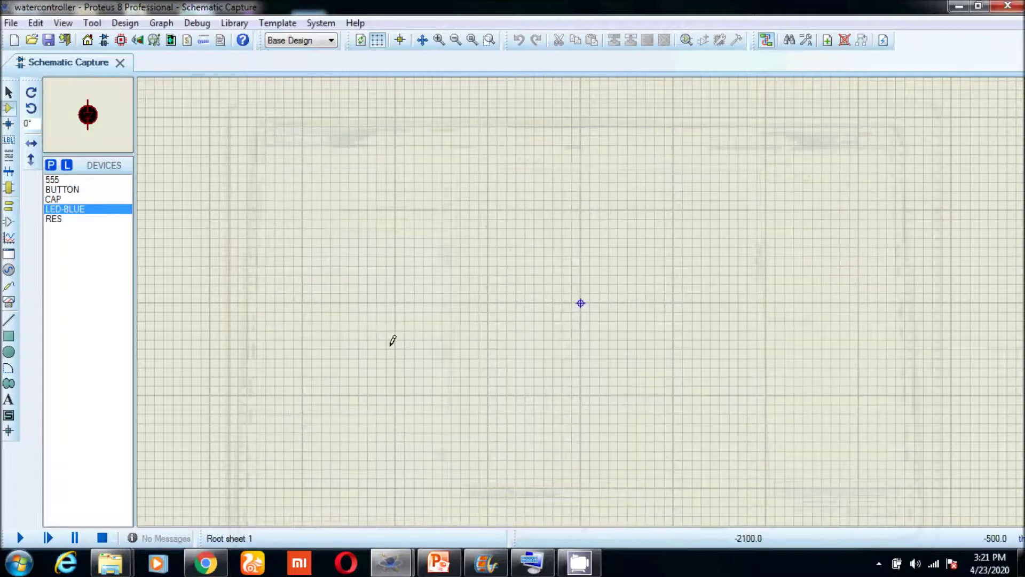
# Step: Add the simple DC MOTOR and the animated RELAY, both from the ACTIVE library, to the device list
pyautogui.click(52, 166)
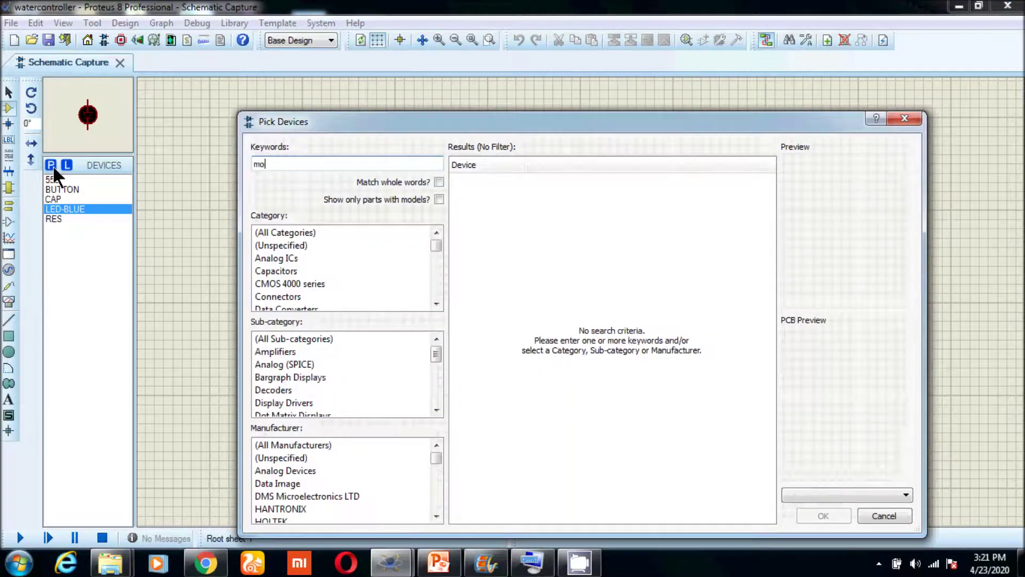
pyautogui.write('motor')
pyautogui.click(527, 374)
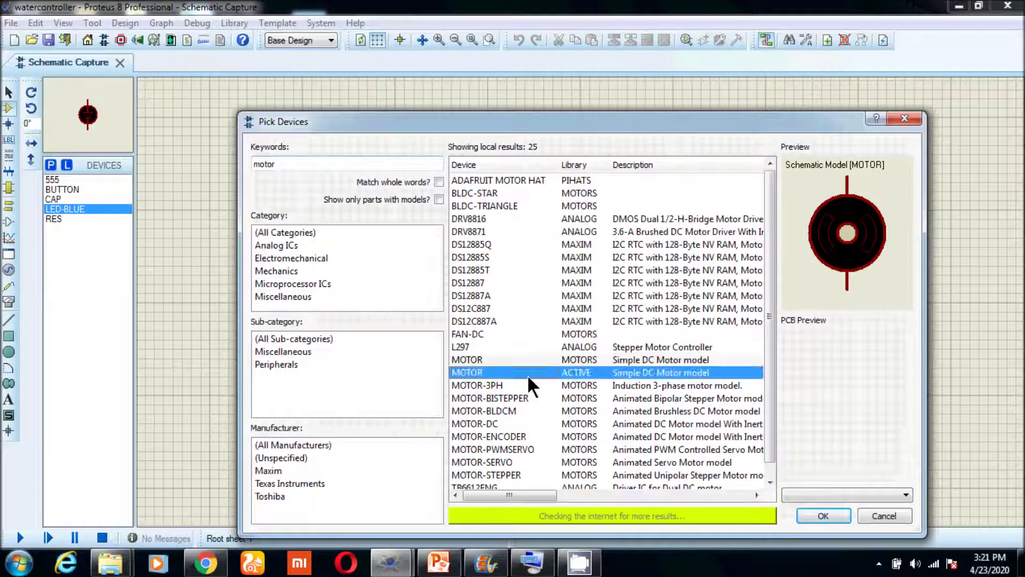
pyautogui.click(804, 514)
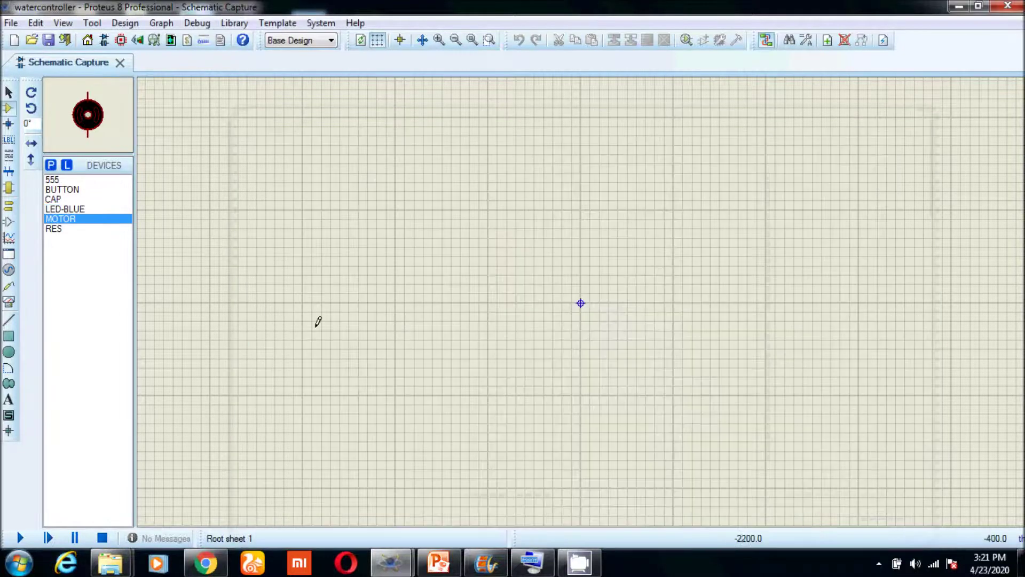
pyautogui.click(51, 165)
pyautogui.write('relay')
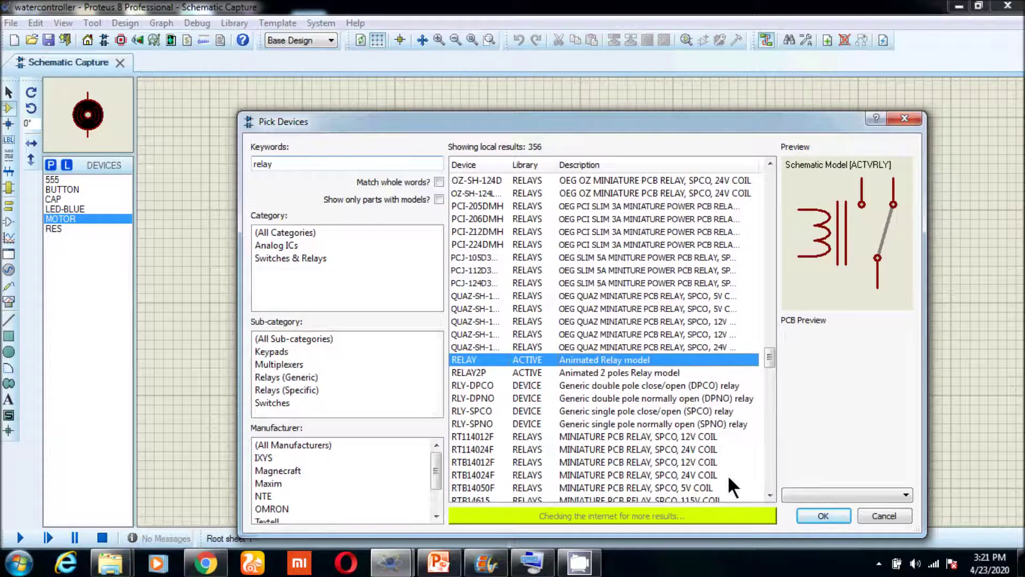
pyautogui.click(806, 514)
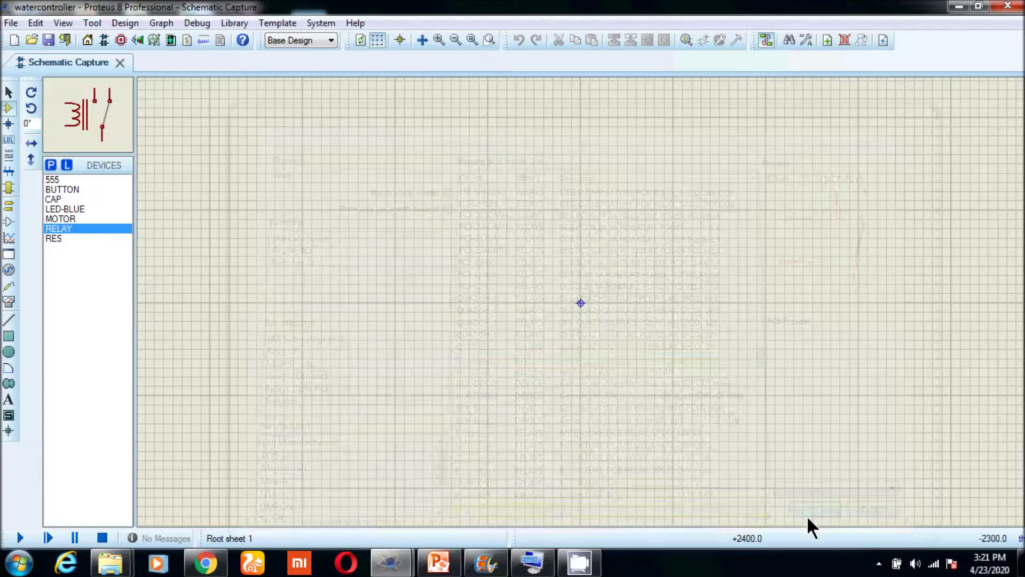
# Step: Place the 555 timer on the sheet, a little up and left of the origin
pyautogui.click(52, 180)
pyautogui.click(427, 230)
pyautogui.click(425, 283)
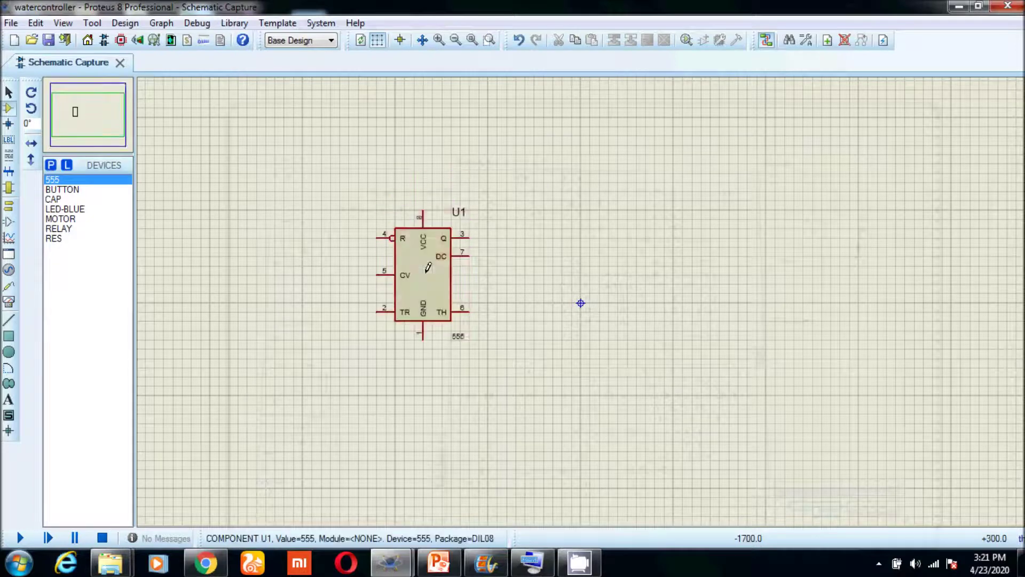
# Step: Place a ground terminal below the 555 timer and wire it to GND pin 1
pyautogui.click(9, 206)
pyautogui.click(80, 229)
pyautogui.click(432, 478)
pyautogui.click(423, 339)
pyautogui.click(423, 473)
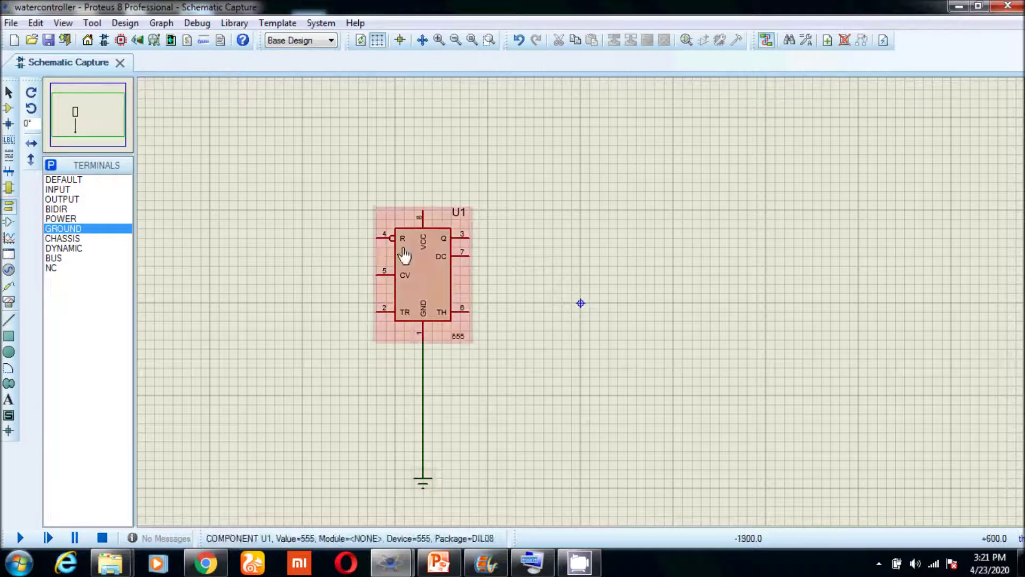
# Step: Place a DC generator above the 555 timer and wire it to VCC pin 8 and reset pin 4
pyautogui.click(10, 279)
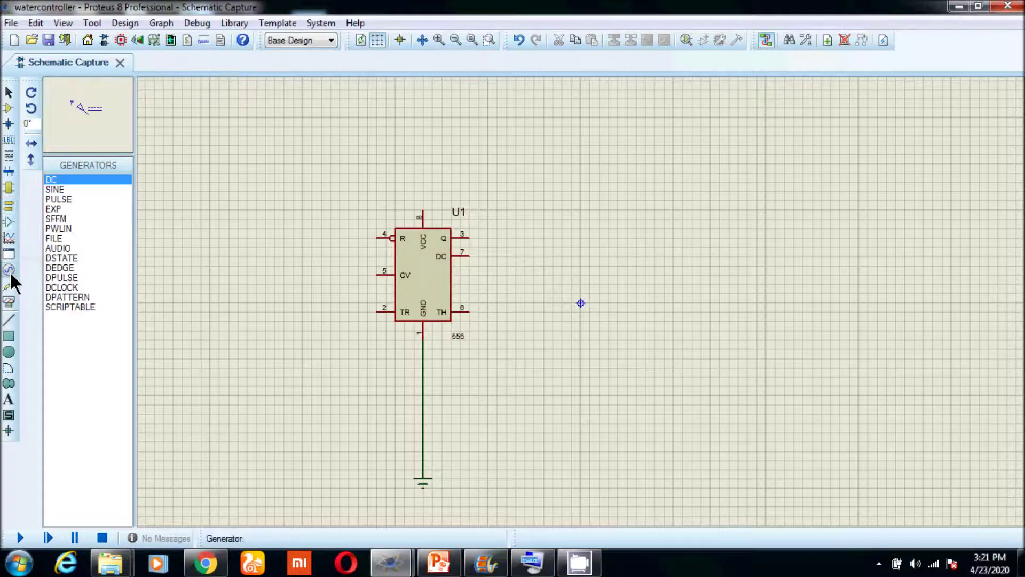
pyautogui.click(420, 100)
pyautogui.click(424, 94)
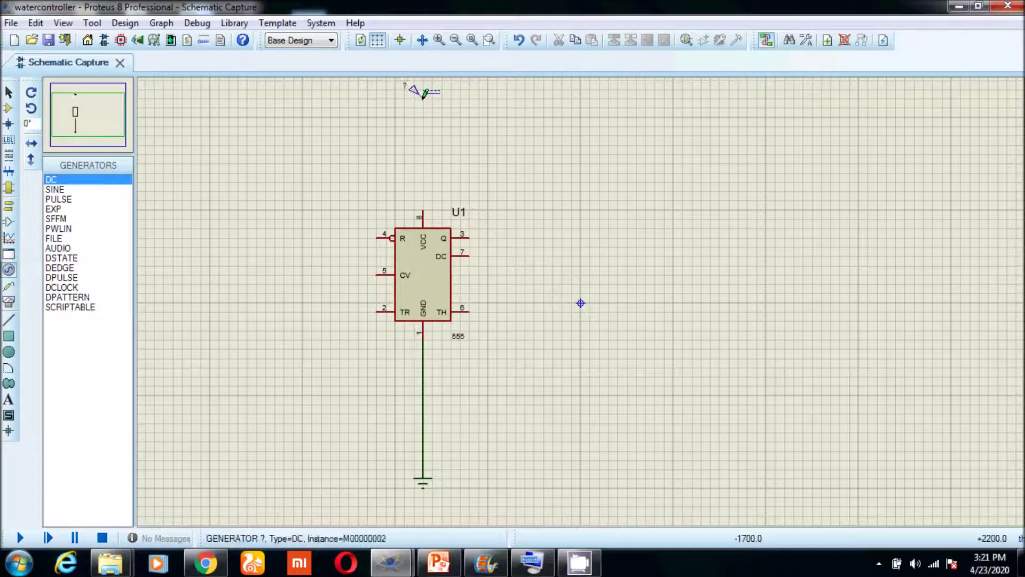
pyautogui.click(425, 95)
pyautogui.click(422, 212)
pyautogui.click(377, 238)
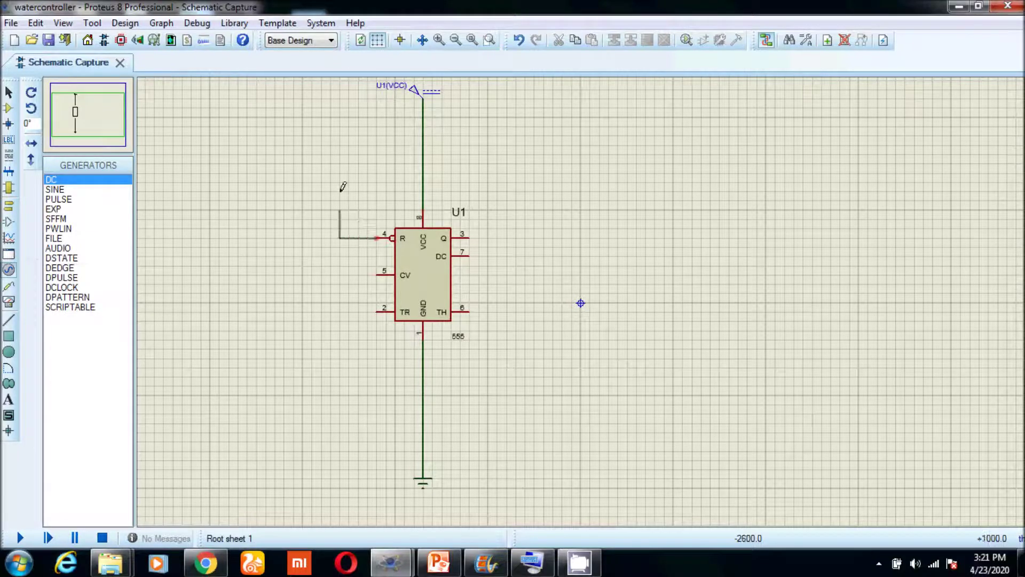
pyautogui.click(424, 135)
# Step: Set the DC generator's voltage to 5 volts
pyautogui.doubleClick(419, 91)
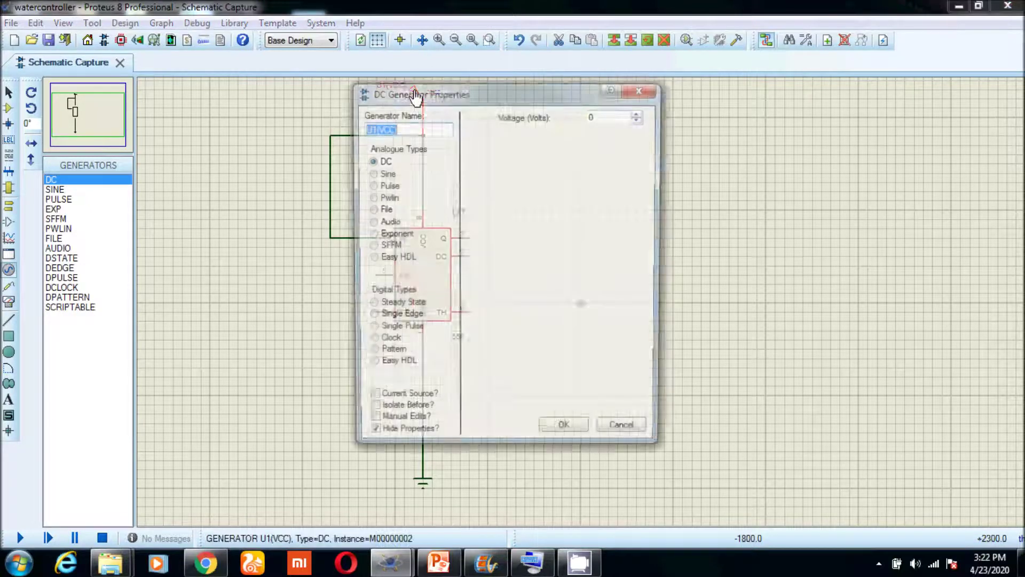
pyautogui.doubleClick(602, 119)
pyautogui.write('5')
pyautogui.press('Return')
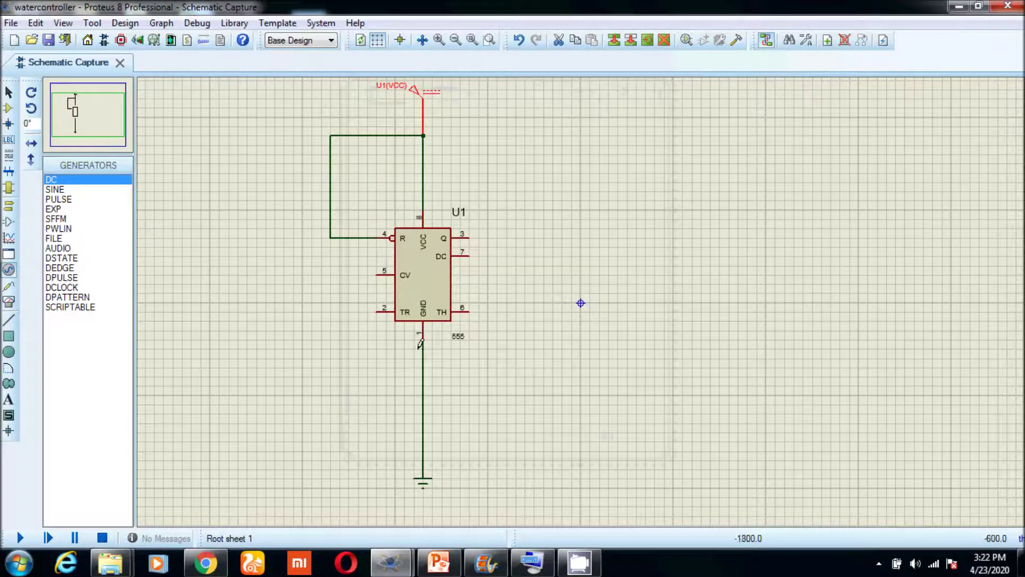
# Step: Place a CAP capacitor, rotated to vertical, below and left of the 555 timer
pyautogui.click(9, 108)
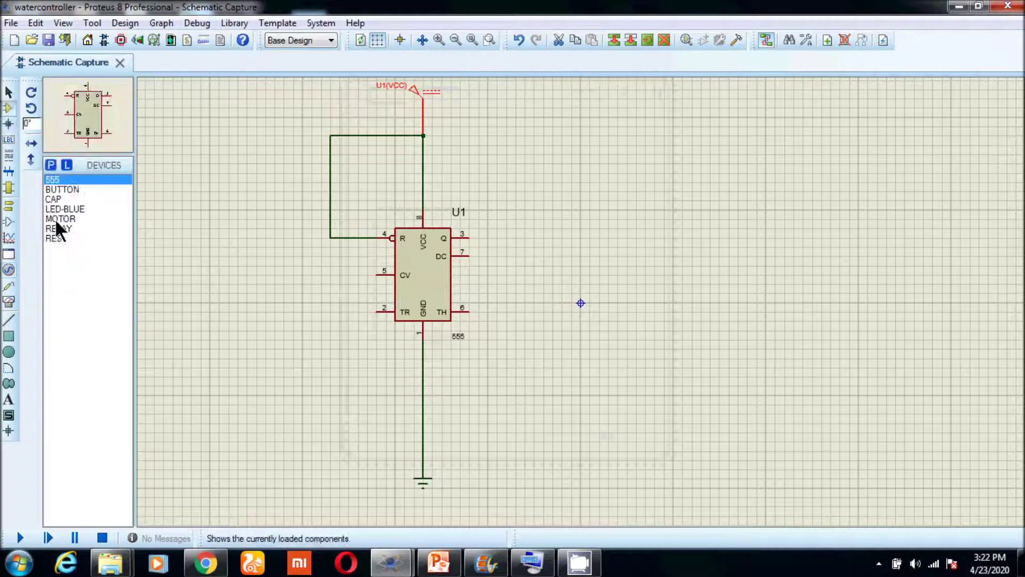
pyautogui.click(62, 200)
pyautogui.click(31, 94)
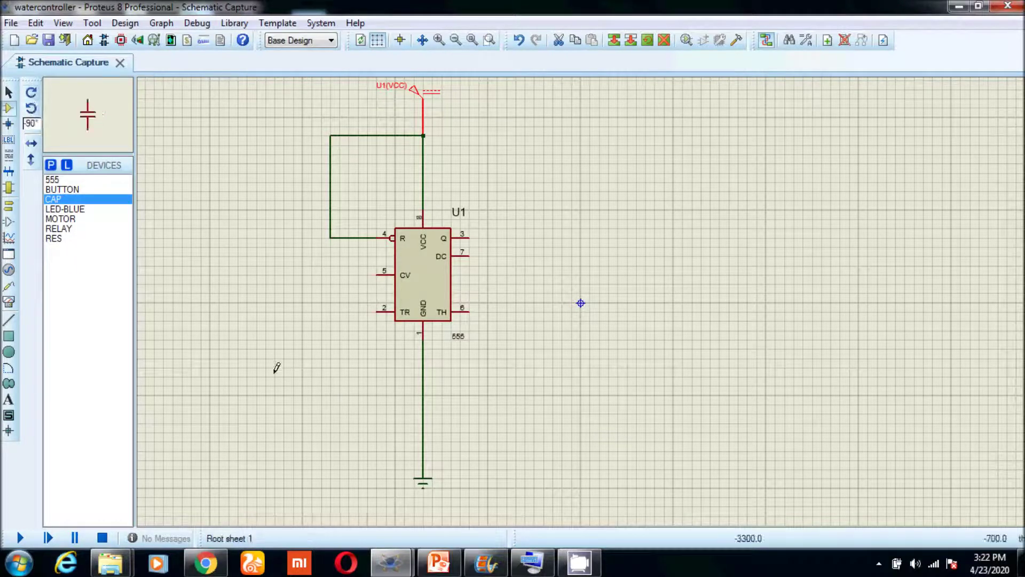
pyautogui.click(276, 344)
pyautogui.click(301, 394)
# Step: Wire the capacitor's upper end to CV pin 5 of the 555 and its lower end to the ground wire
pyautogui.click(302, 378)
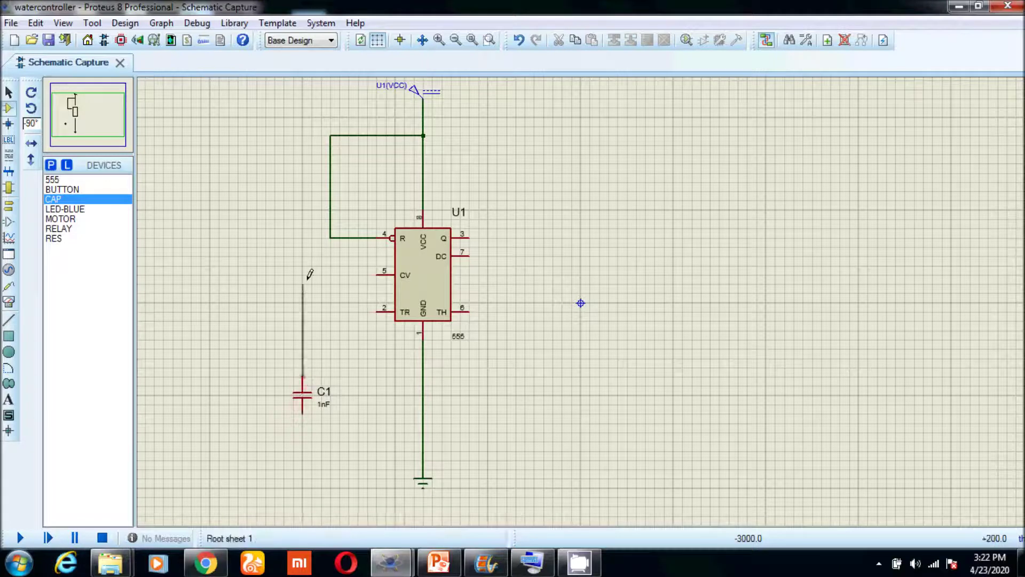
pyautogui.click(378, 271)
pyautogui.click(303, 413)
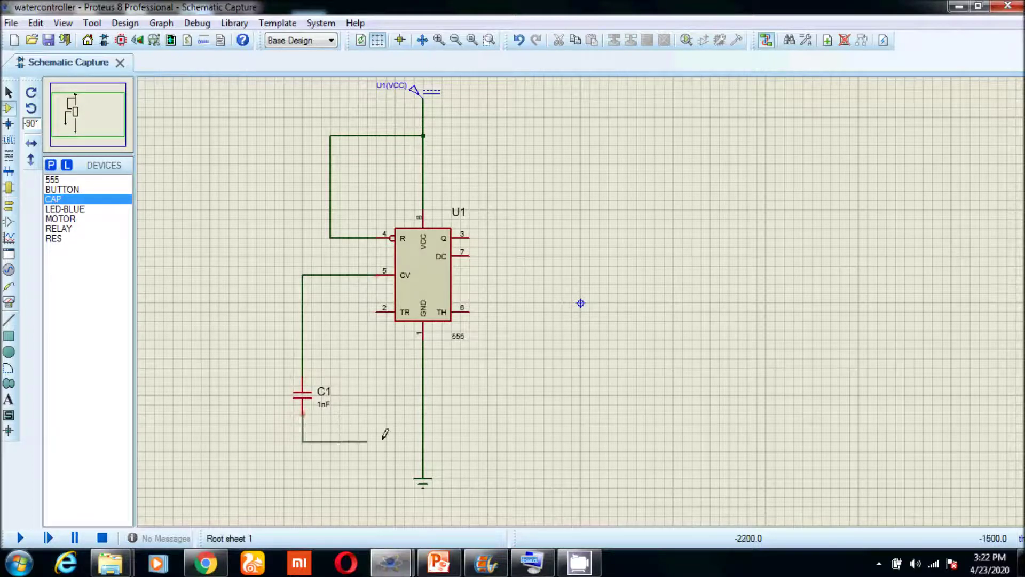
pyautogui.click(422, 431)
# Step: Set capacitor C1's capacitance to 0.01uF
pyautogui.doubleClick(302, 396)
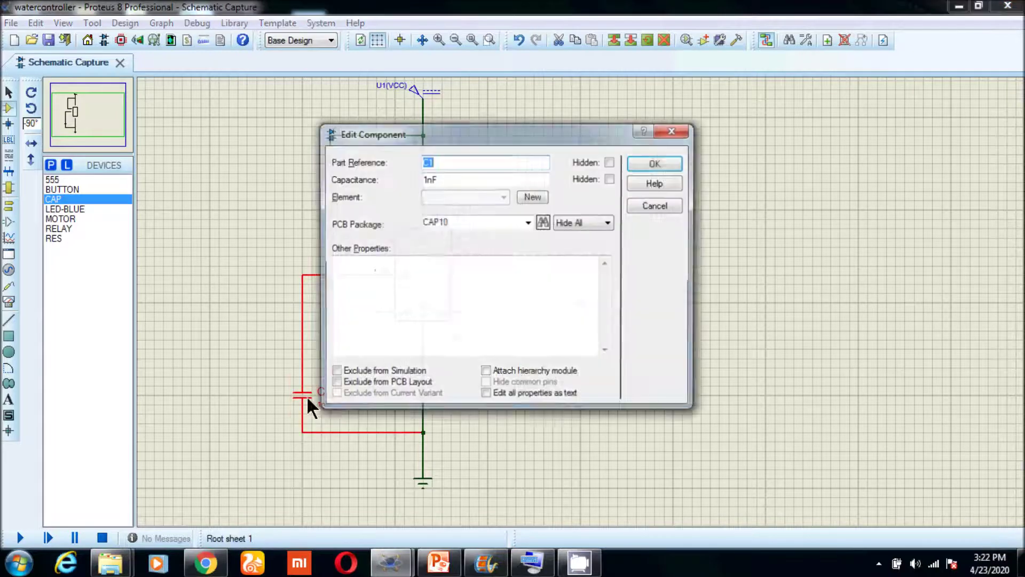
pyautogui.click(449, 180)
pyautogui.write('0.01uF')
pyautogui.press('Return')
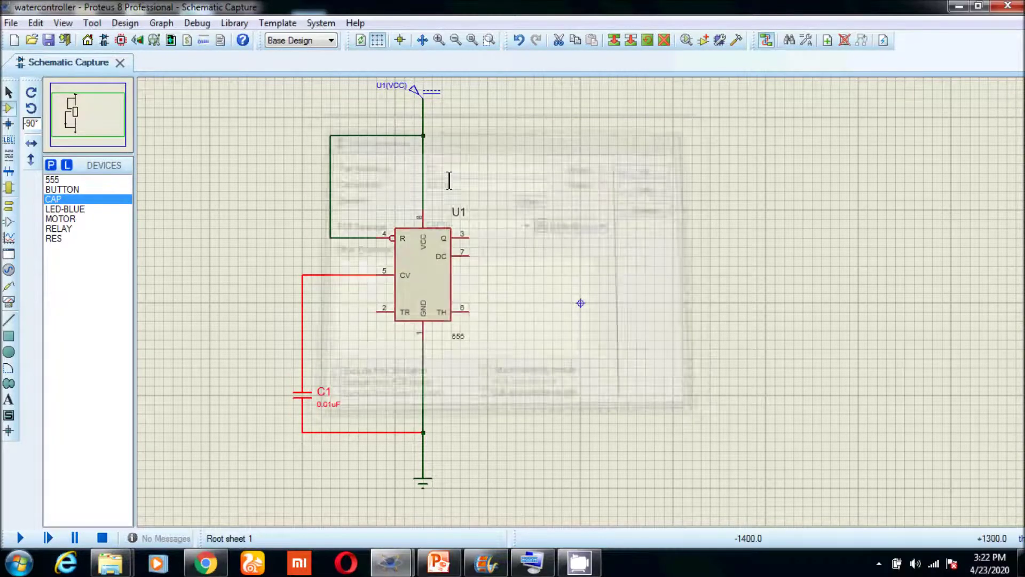
# Step: Place a horizontal push button left of the 555 timer and wire its right end to trigger pin 2
pyautogui.click(72, 189)
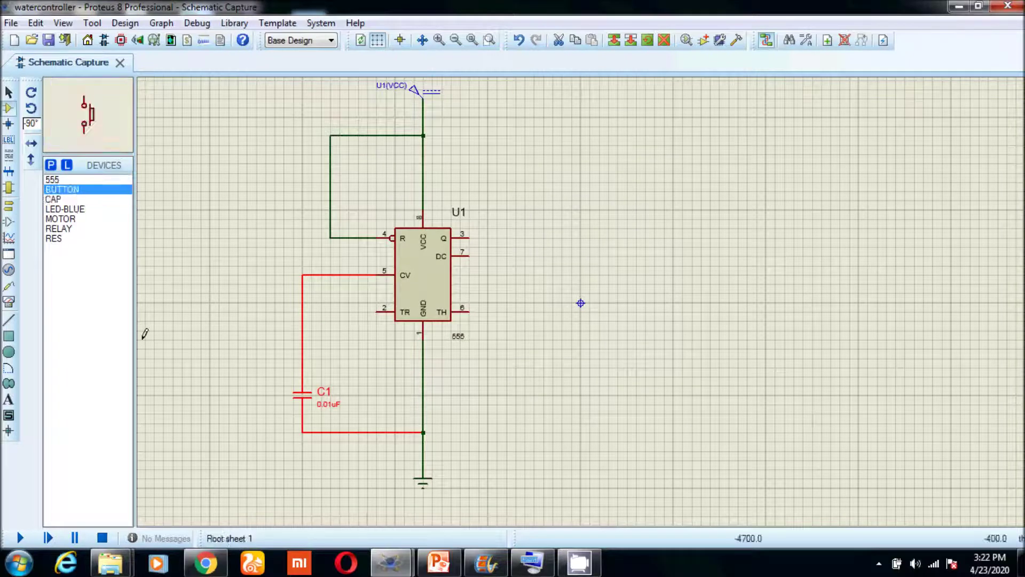
pyautogui.click(32, 92)
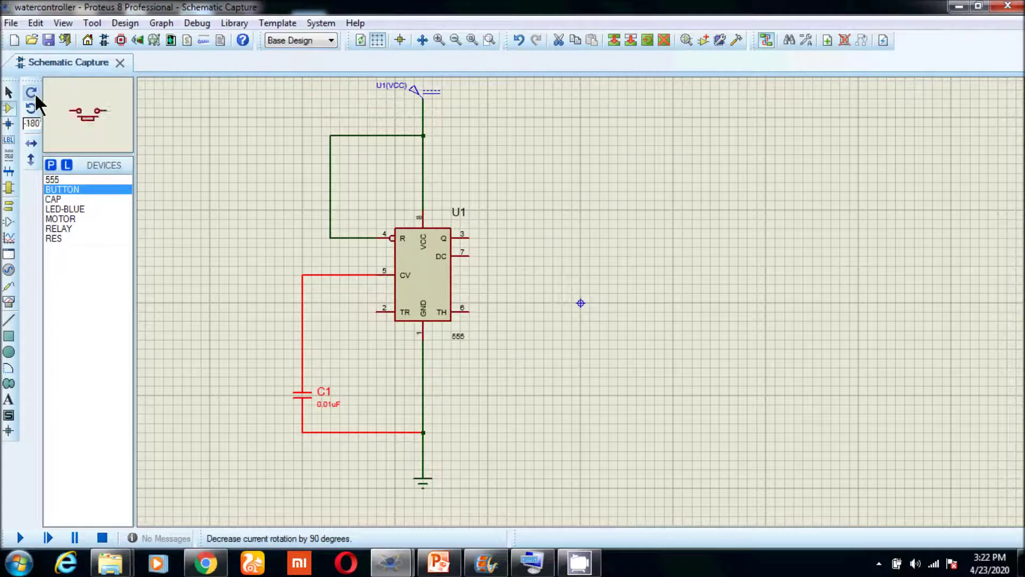
pyautogui.click(215, 298)
pyautogui.click(222, 302)
pyautogui.click(381, 308)
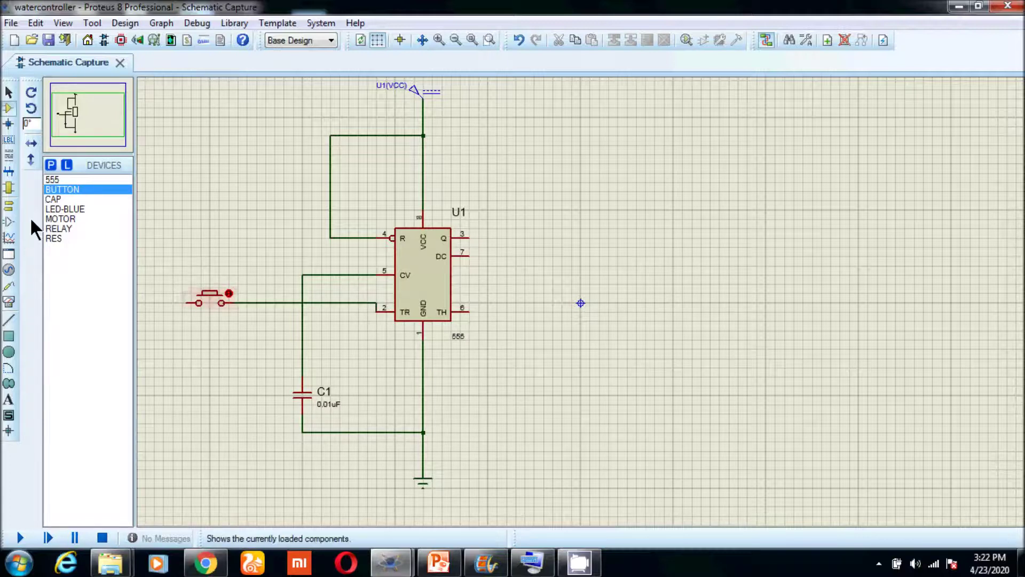
# Step: Place a ground terminal below and left of the push button and wire it to the button's free end
pyautogui.click(8, 206)
pyautogui.click(48, 229)
pyautogui.click(164, 320)
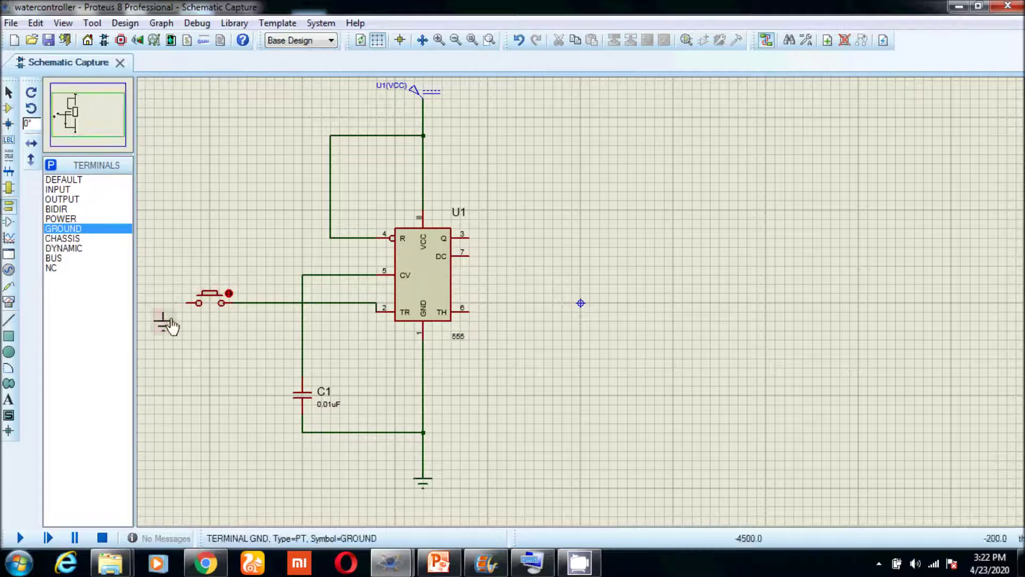
pyautogui.click(188, 302)
pyautogui.click(162, 319)
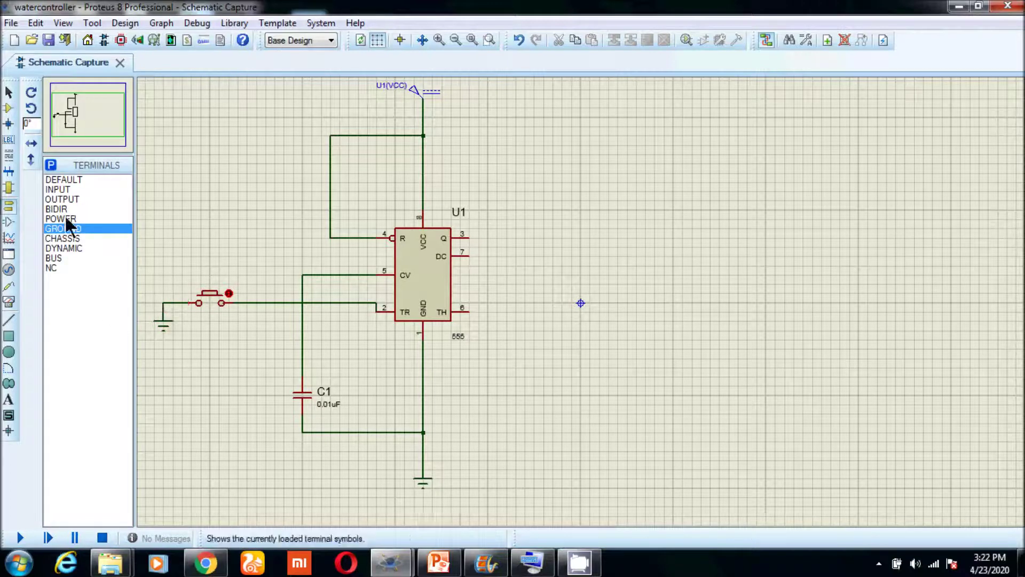
# Step: Place a vertical resistor above the push button's wire, connecting its upper end to the VCC line and its lower end to the trigger wire
pyautogui.click(9, 108)
pyautogui.click(60, 238)
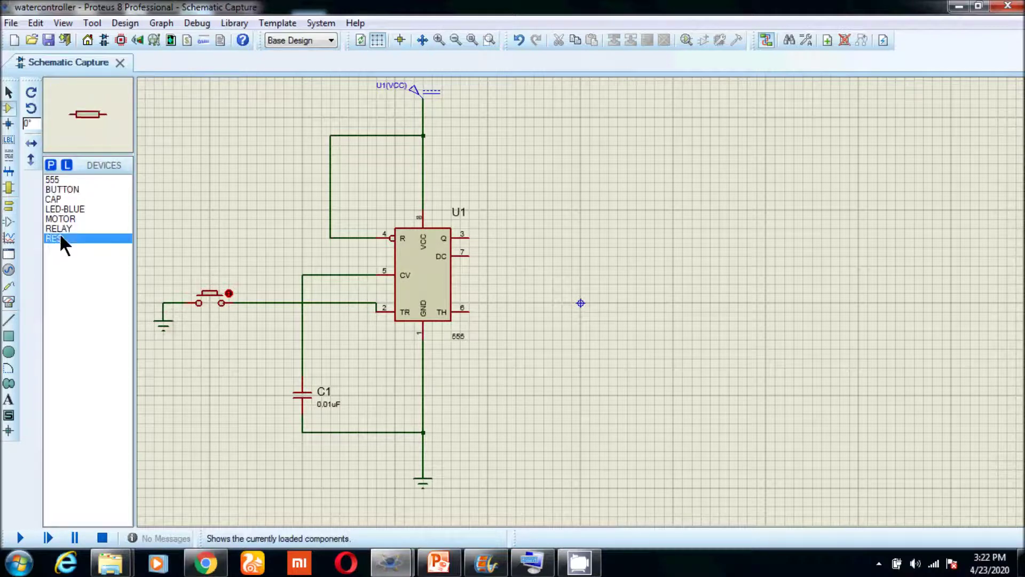
pyautogui.click(31, 92)
pyautogui.click(263, 231)
pyautogui.click(256, 221)
pyautogui.click(330, 135)
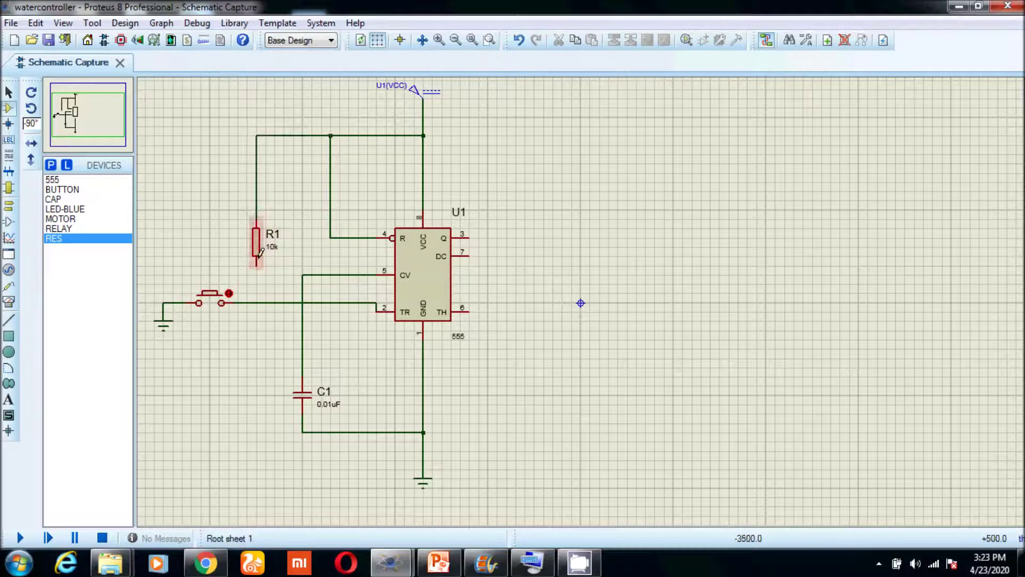
pyautogui.click(257, 263)
pyautogui.click(257, 302)
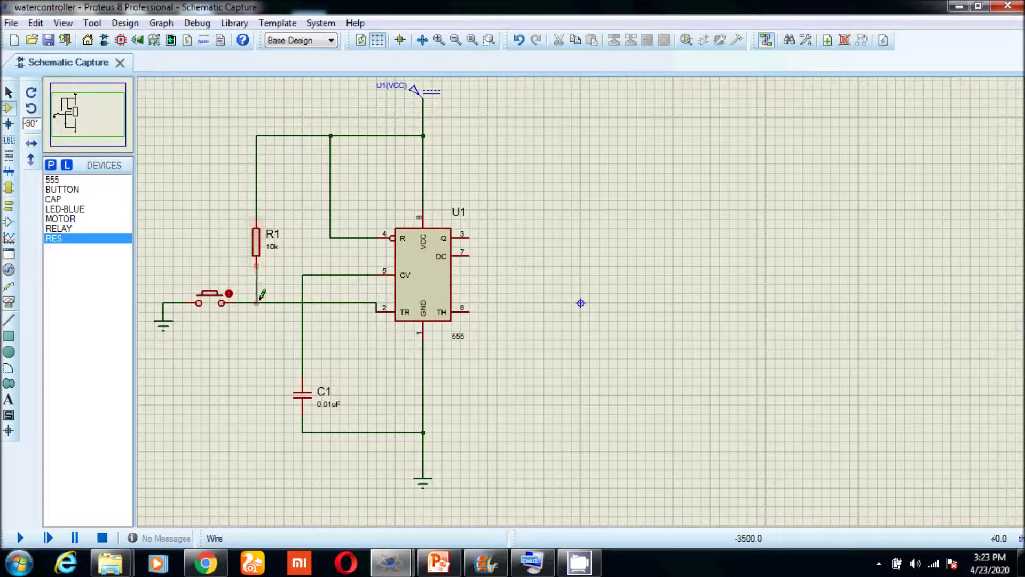
# Step: Set resistor R1's resistance to 1k
pyautogui.doubleClick(257, 242)
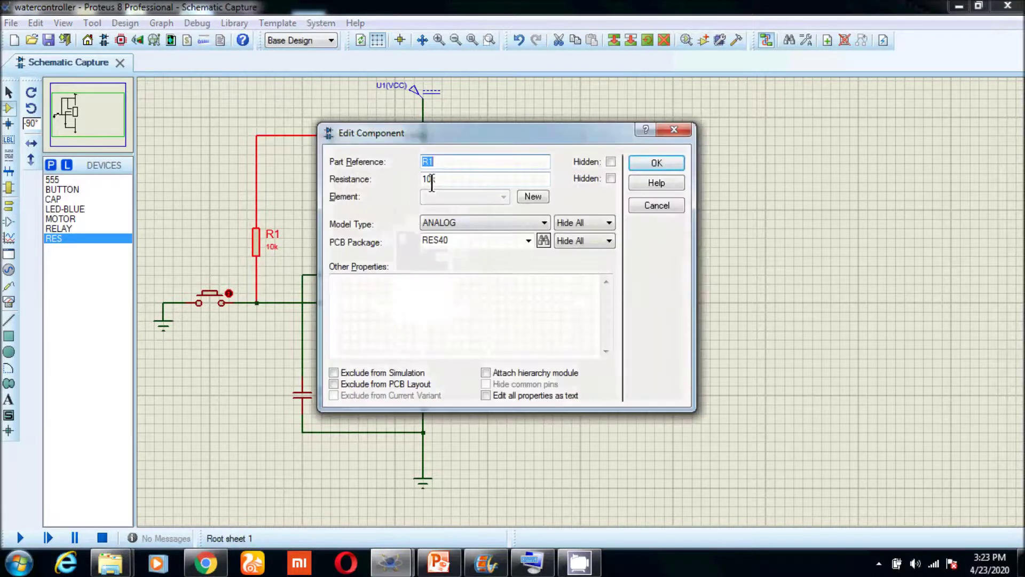
pyautogui.click(432, 181)
pyautogui.press('BackSpace')
pyautogui.press('Return')
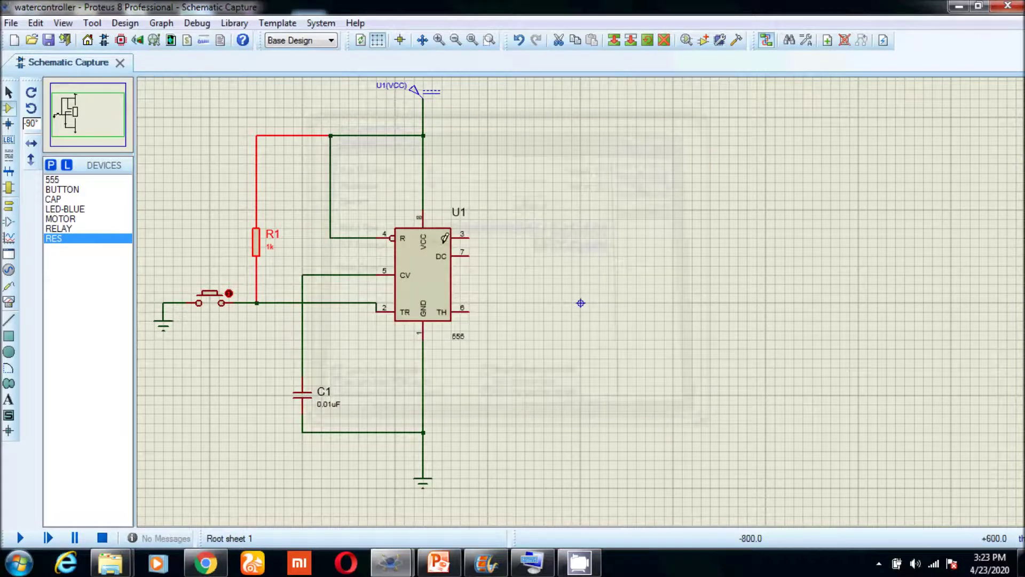
# Step: Place a vertical resistor to the right of the 555 timer and a capacitor directly below it
pyautogui.click(53, 238)
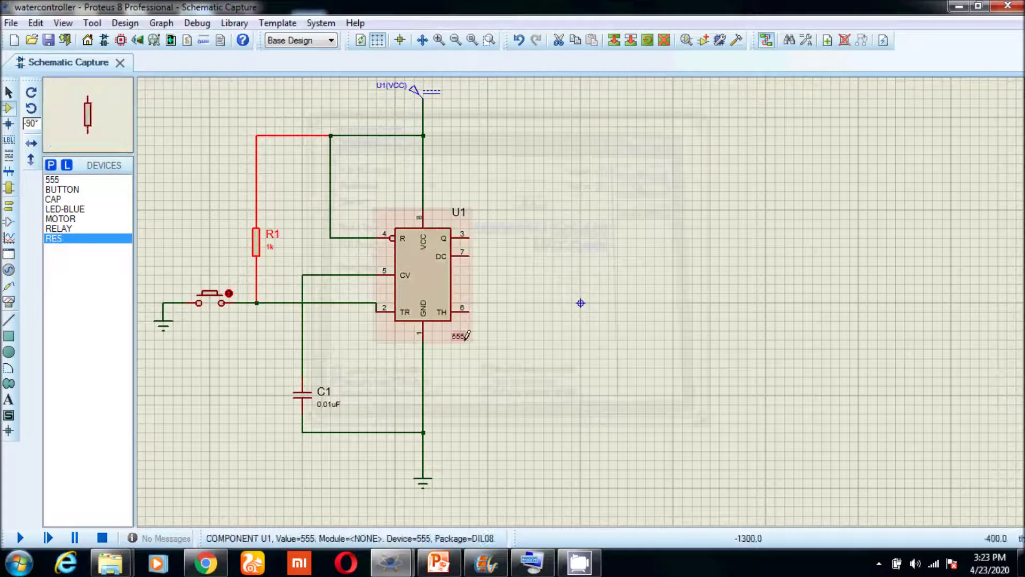
pyautogui.click(562, 238)
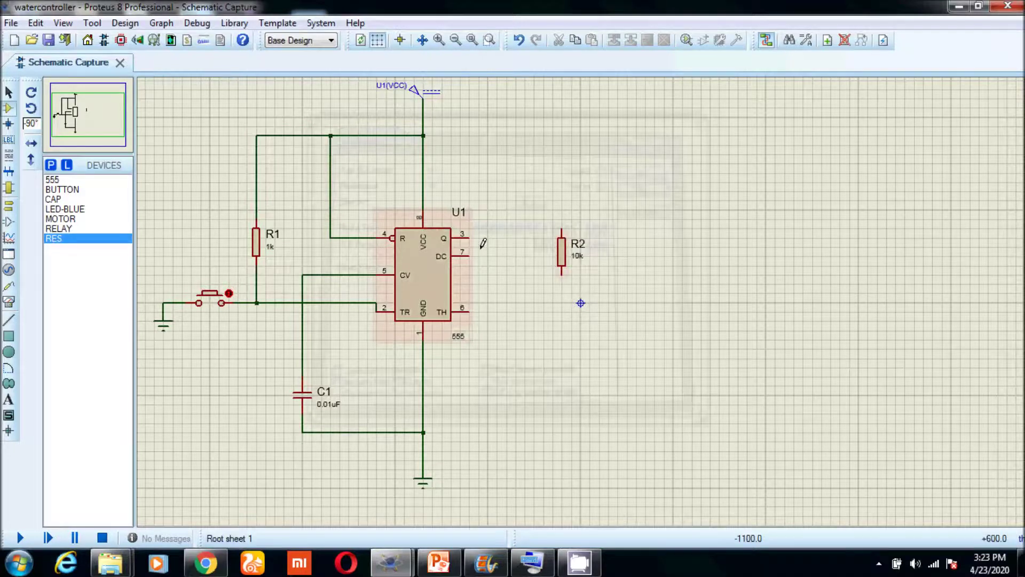
pyautogui.click(54, 199)
pyautogui.click(556, 325)
pyautogui.click(562, 329)
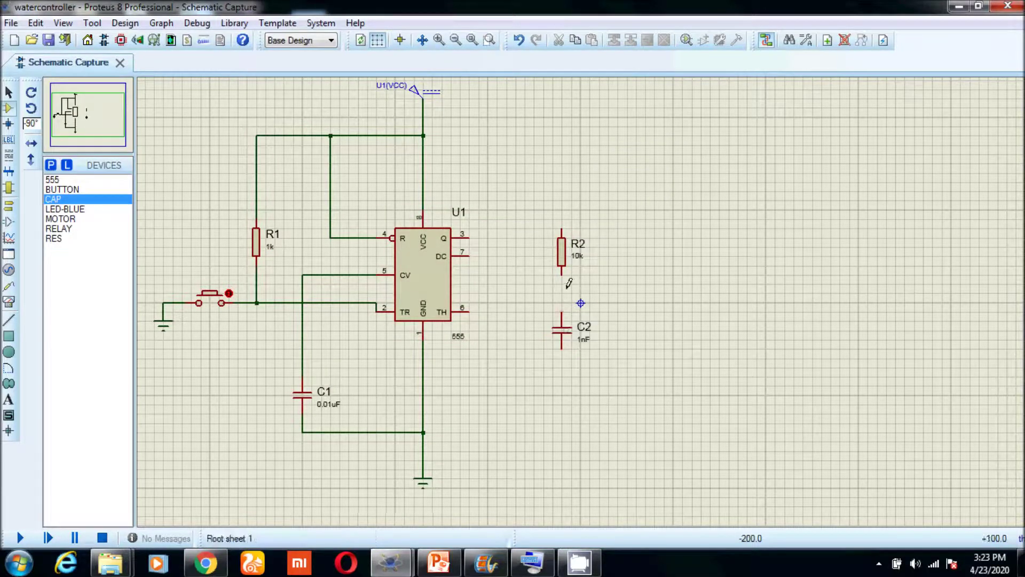
# Step: Wire R2 and C2 in series between the VCC line and the ground wire, with R2 on the VCC side
pyautogui.click(562, 274)
pyautogui.click(562, 318)
pyautogui.click(562, 347)
pyautogui.click(424, 432)
pyautogui.click(423, 135)
pyautogui.click(561, 231)
# Step: Wire the 555's DC pin 7 and TH pin 6 together and connect them to the junction of R2 and C2
pyautogui.click(473, 254)
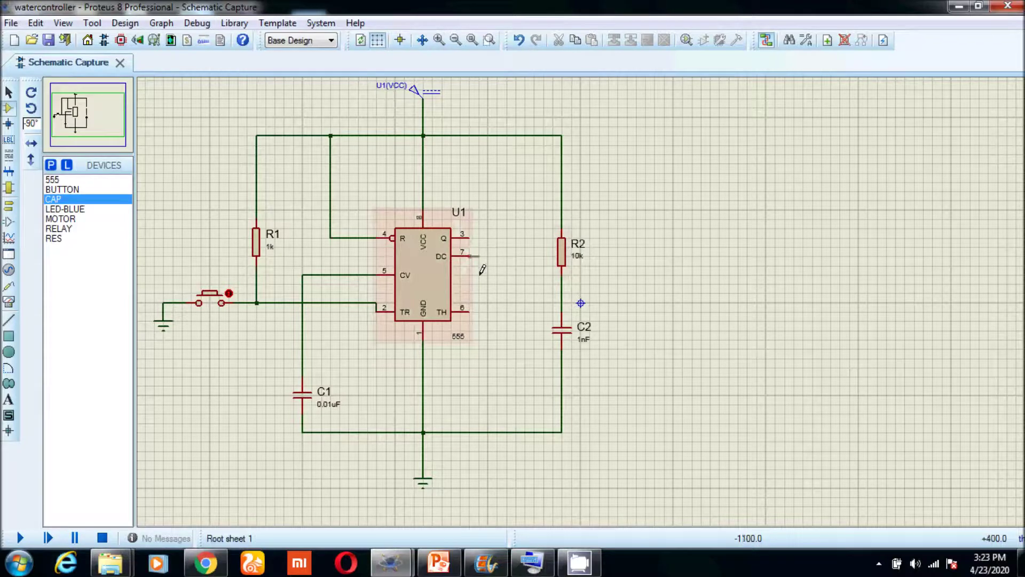
pyautogui.click(470, 311)
pyautogui.click(507, 284)
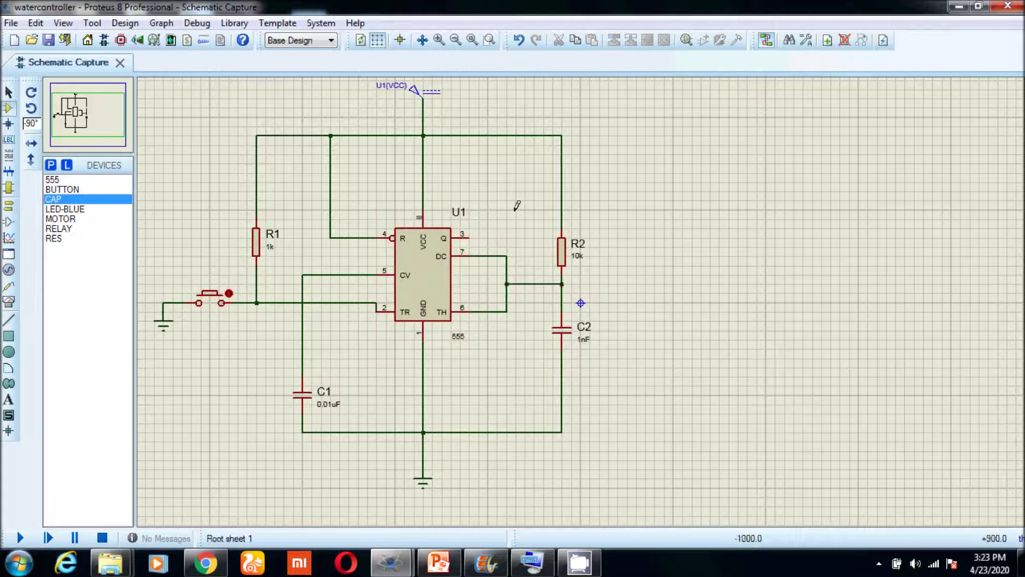
# Step: Place a LED-BLUE to the right of R2 and a vertical resistor below it
pyautogui.click(71, 210)
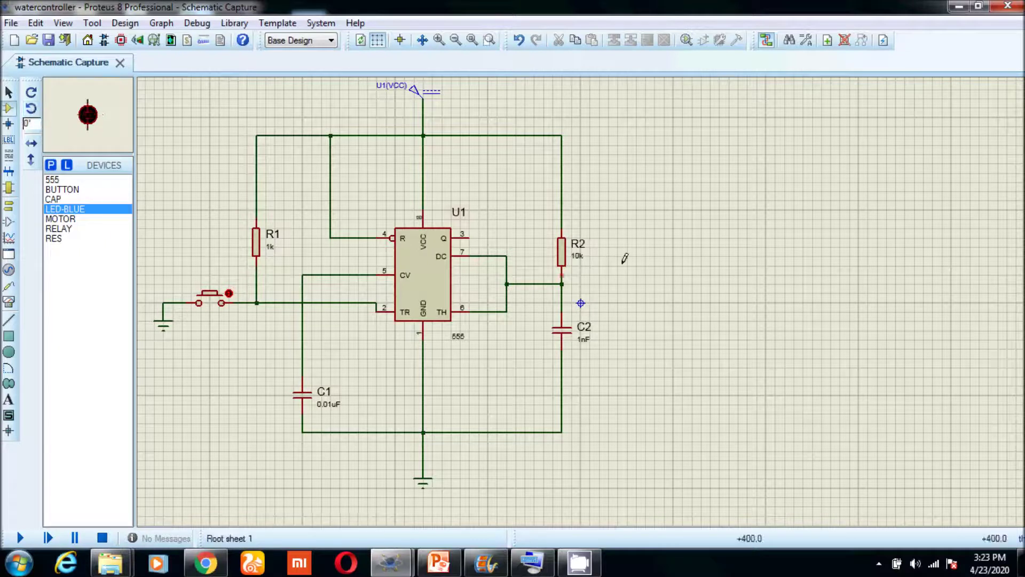
pyautogui.click(656, 229)
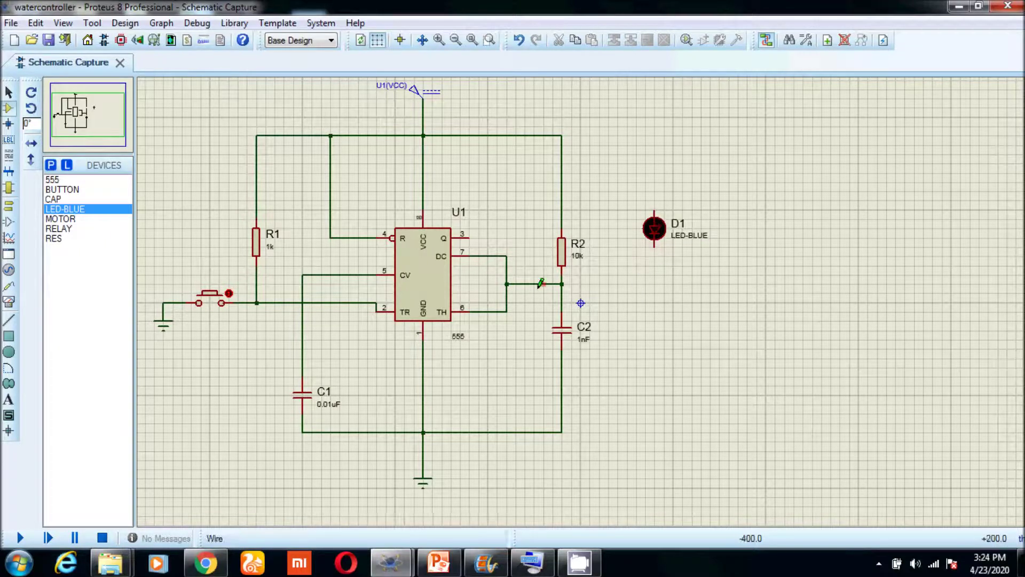
pyautogui.click(57, 238)
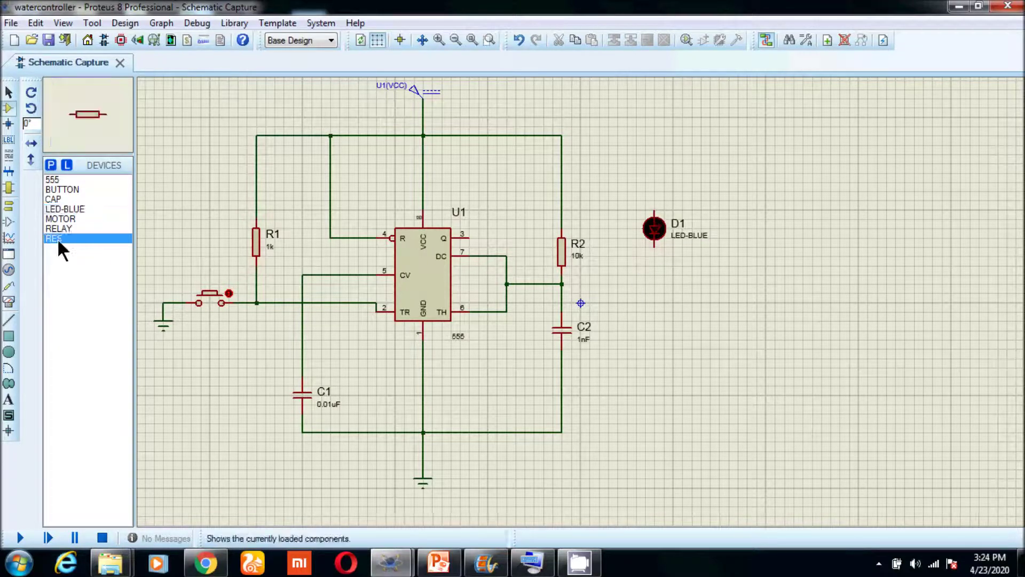
pyautogui.click(32, 107)
pyautogui.click(655, 319)
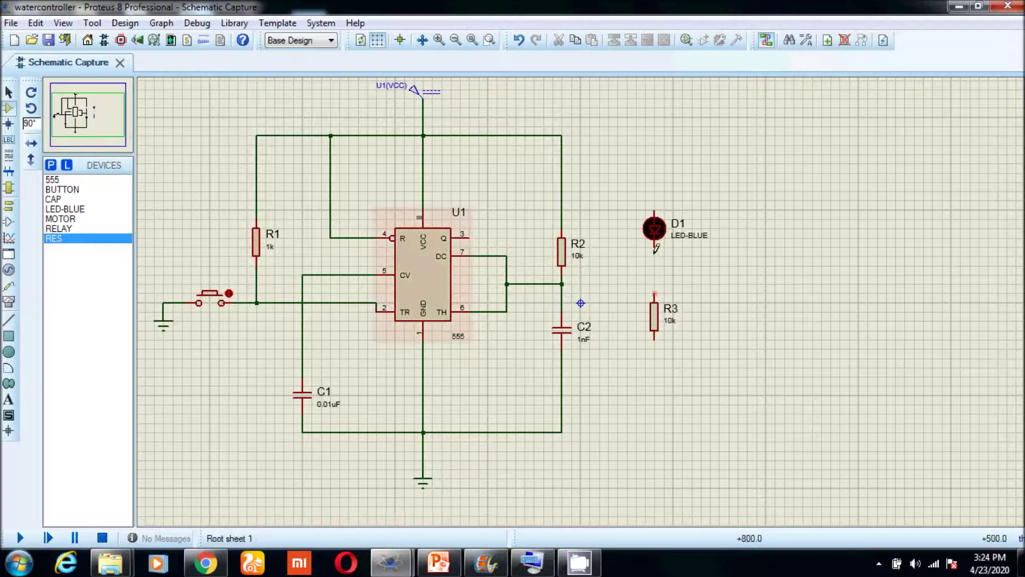
# Step: Wire LED D1 in series with R3 from the 555's output pin 3 to the ground wire
pyautogui.click(655, 245)
pyautogui.click(654, 300)
pyautogui.click(654, 340)
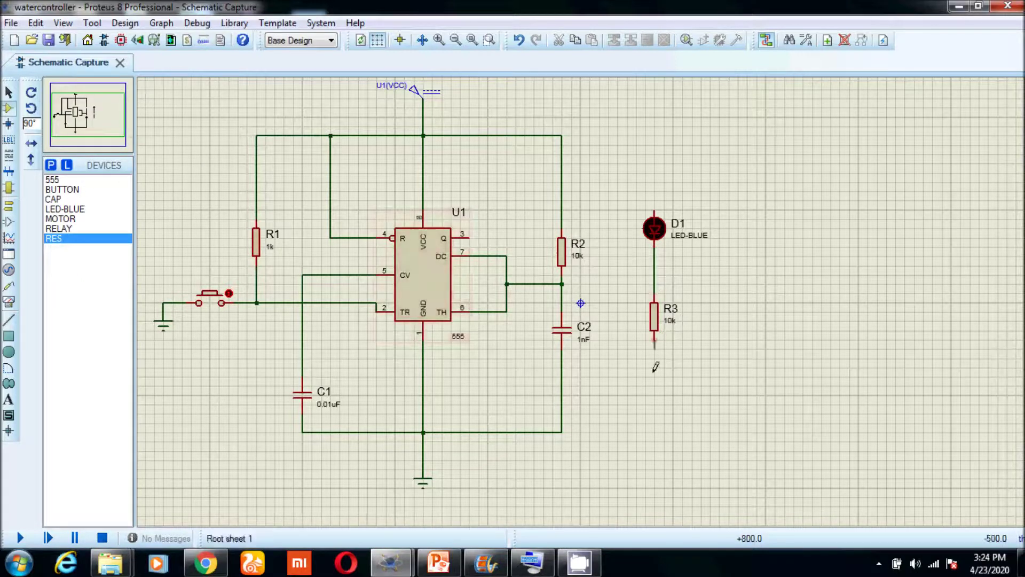
pyautogui.click(562, 432)
pyautogui.click(468, 238)
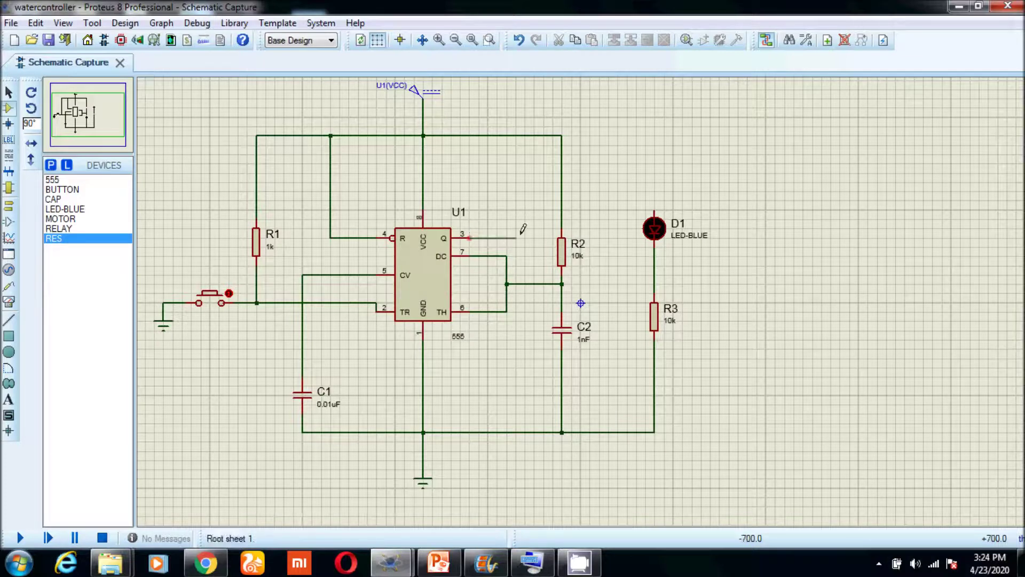
pyautogui.click(654, 212)
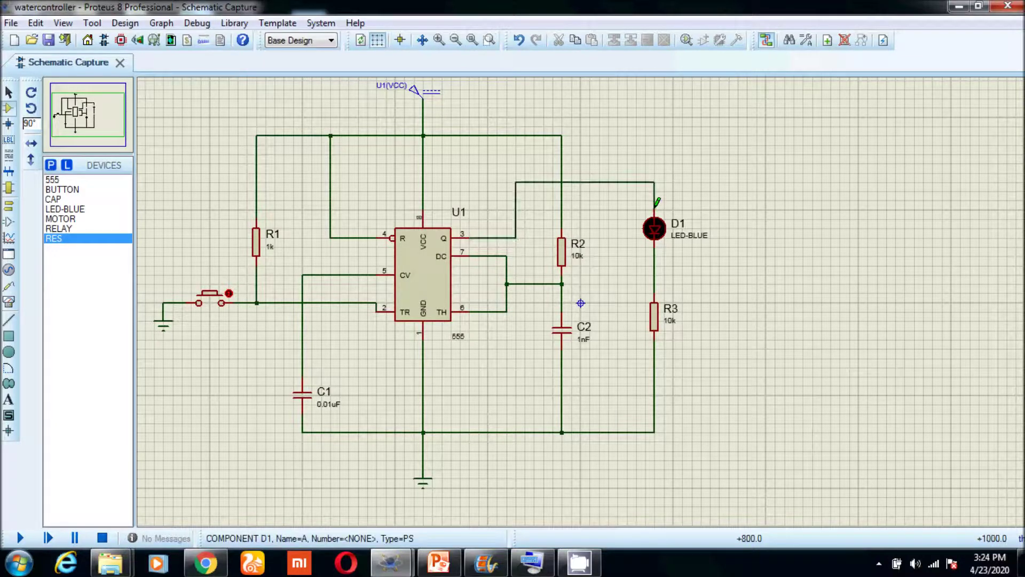
# Step: Set resistor R3's resistance to 330
pyautogui.doubleClick(655, 335)
pyautogui.press('Tab')
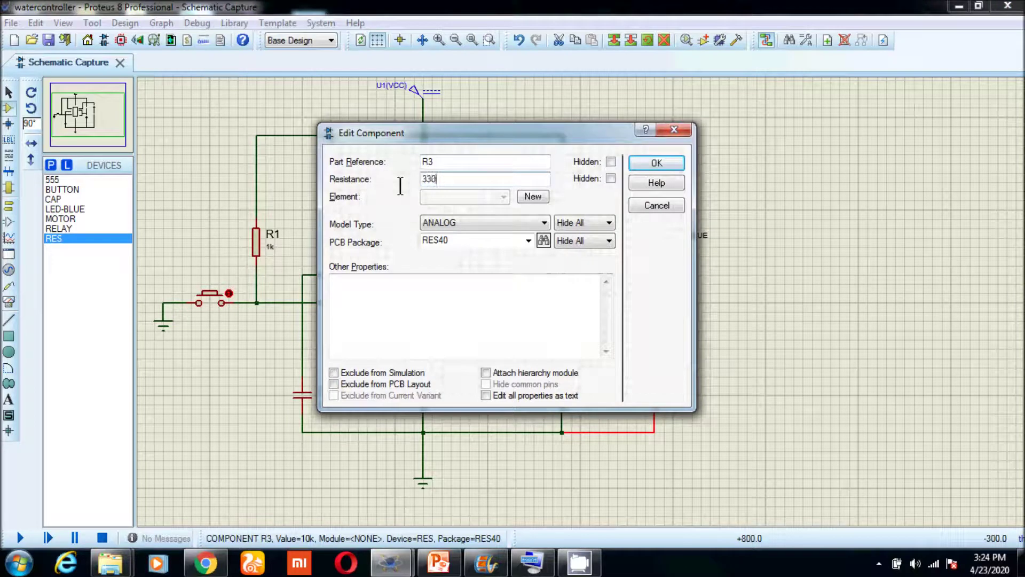
pyautogui.press('Return')
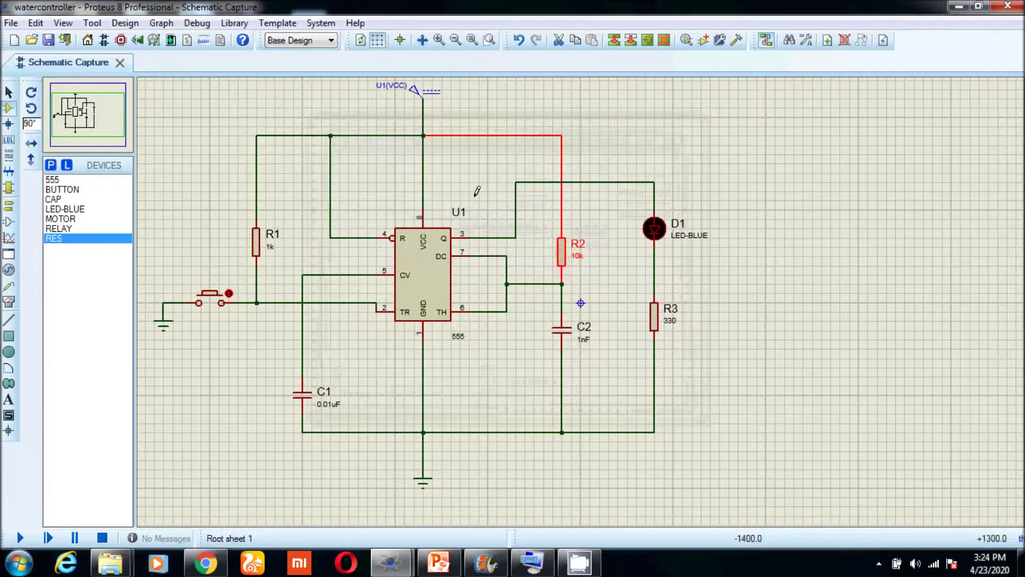
# Step: Set resistor R2's resistance to 90.9k
pyautogui.doubleClick(562, 258)
pyautogui.press('Tab')
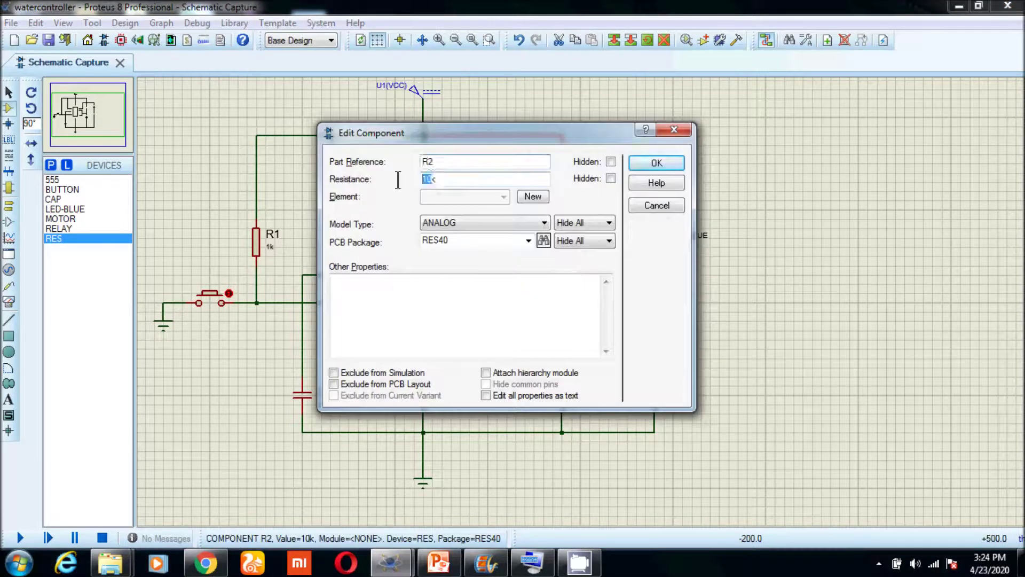
pyautogui.write('90.9k')
pyautogui.press('Return')
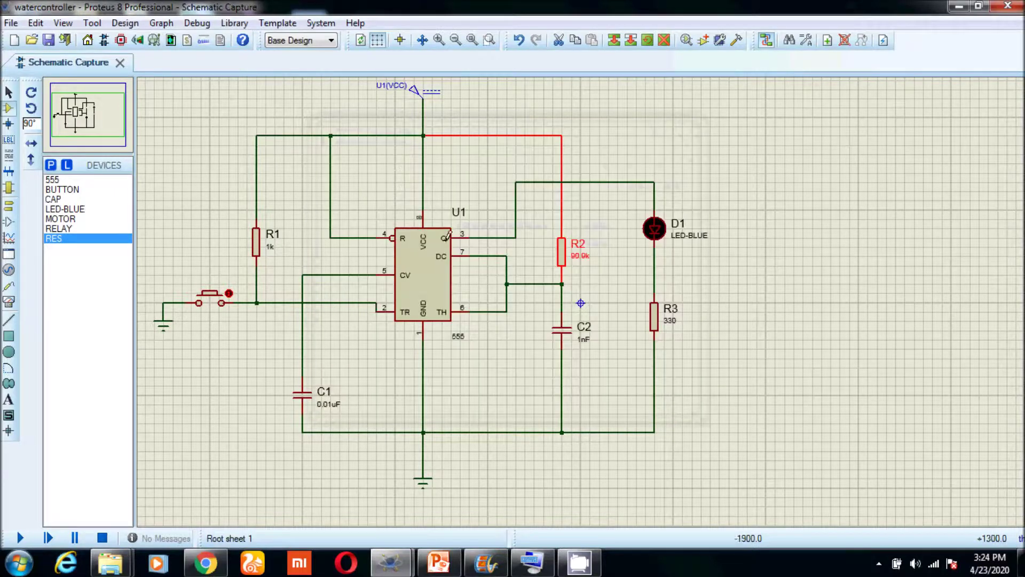
# Step: Set capacitor C2's capacitance to 100uF
pyautogui.doubleClick(580, 327)
pyautogui.click(433, 180)
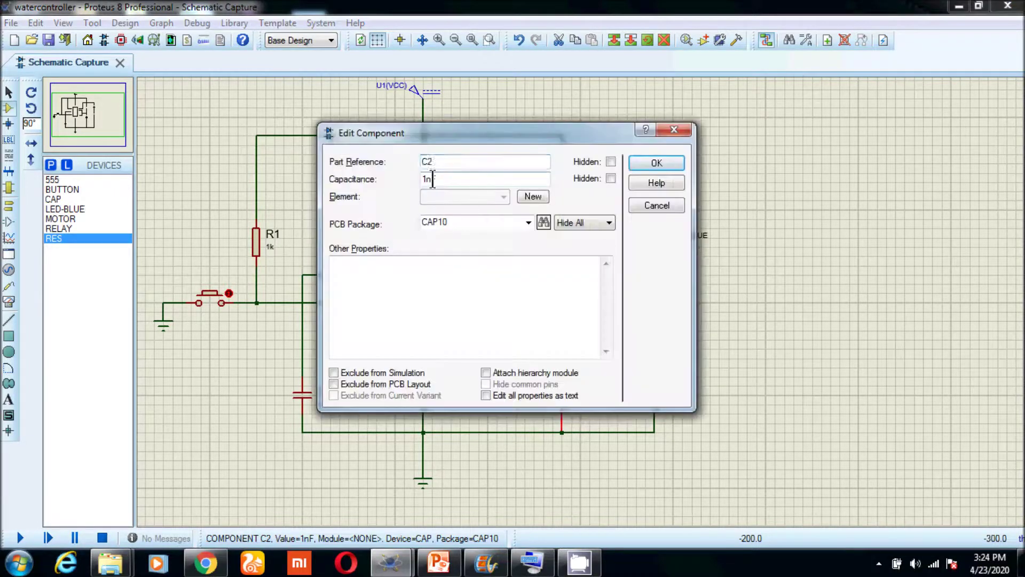
pyautogui.write('00uF')
pyautogui.press('Return')
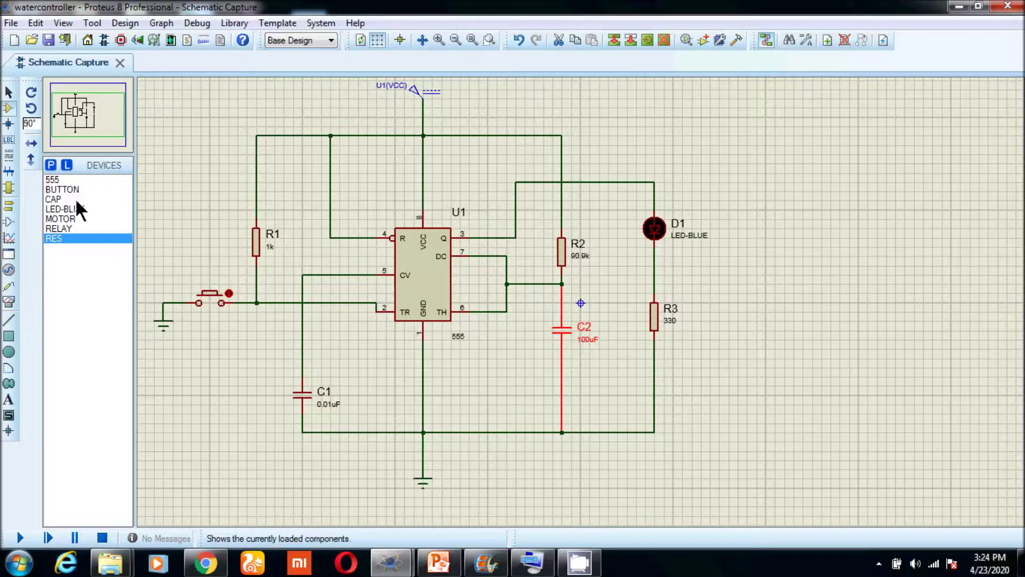
# Step: Place a horizontal resistor to the right of LED D1
pyautogui.click(58, 237)
pyautogui.click(717, 175)
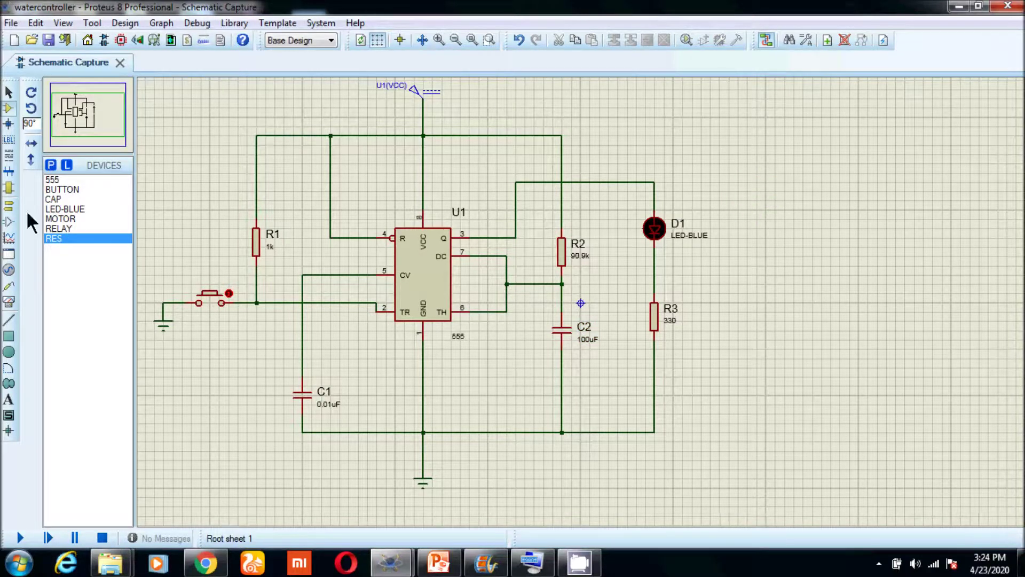
pyautogui.click(53, 236)
pyautogui.click(31, 92)
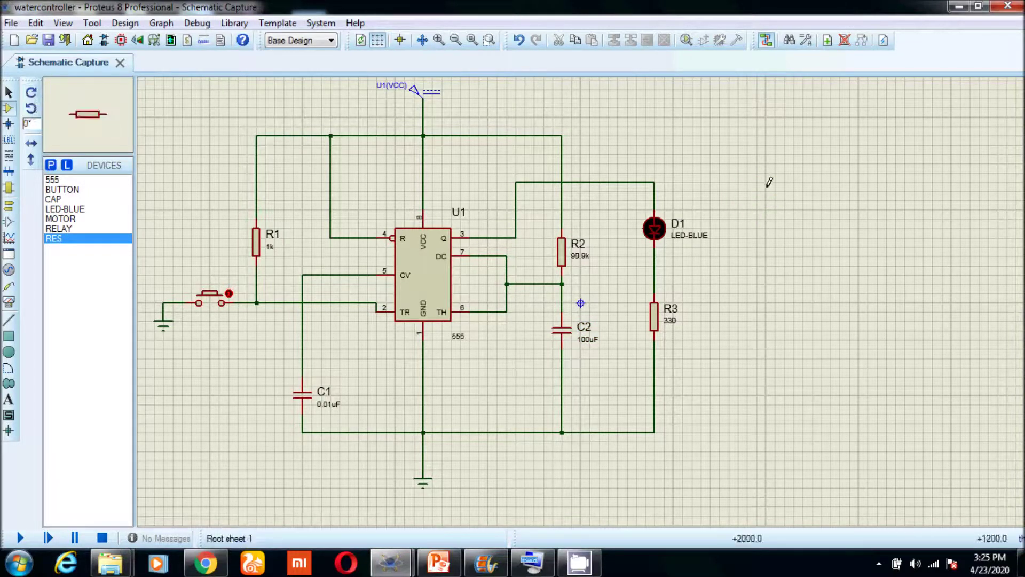
pyautogui.click(761, 228)
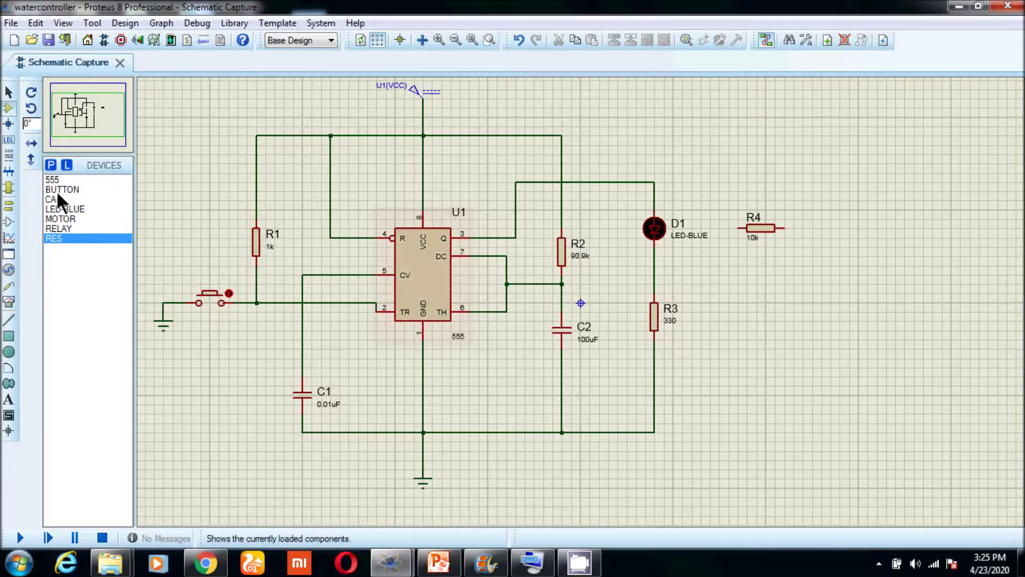
# Step: Add the BC547 transistor from the device library and place it below and right of resistor R4
pyautogui.click(51, 165)
pyautogui.write('bc')
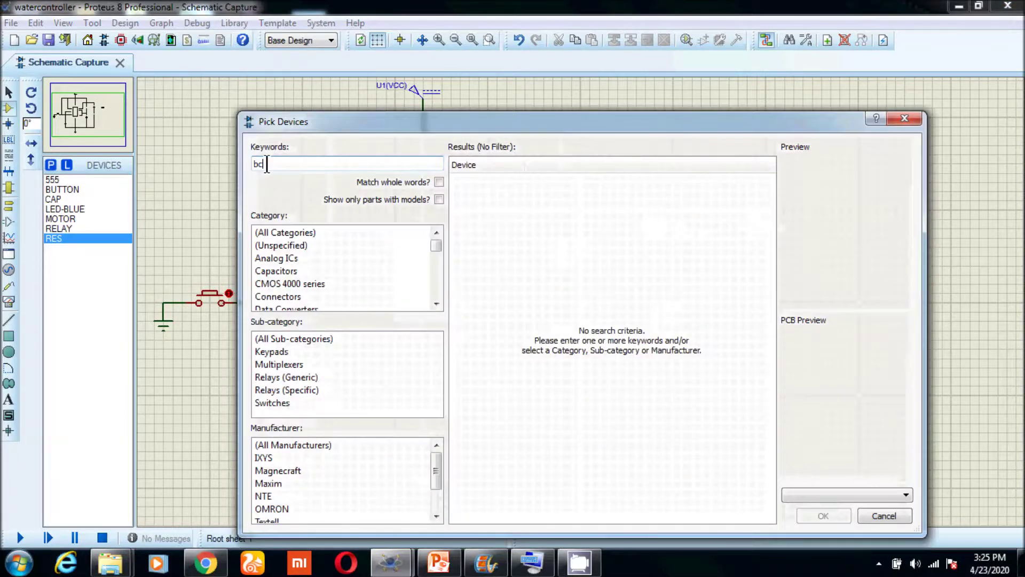
pyautogui.write('547')
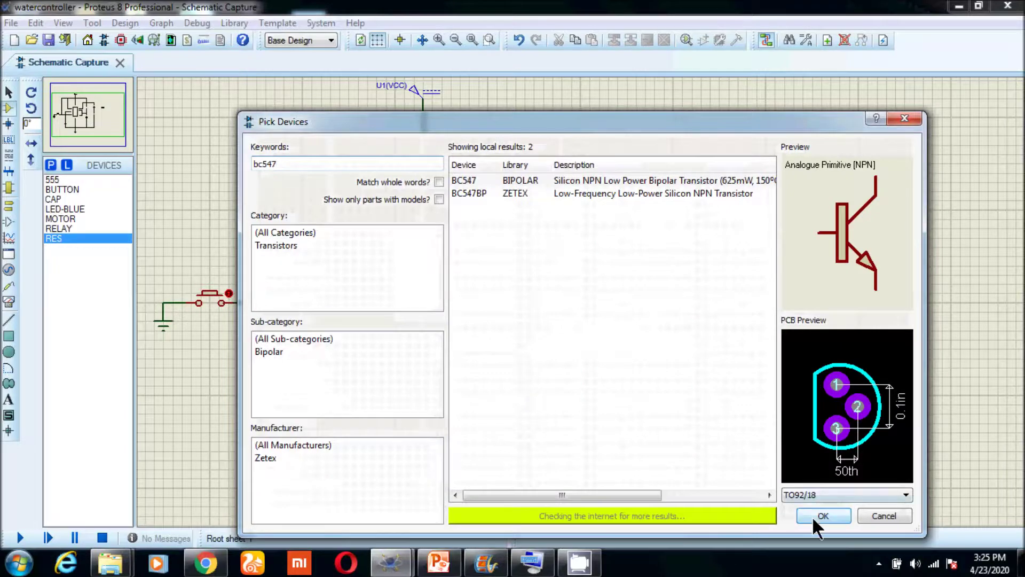
pyautogui.click(822, 516)
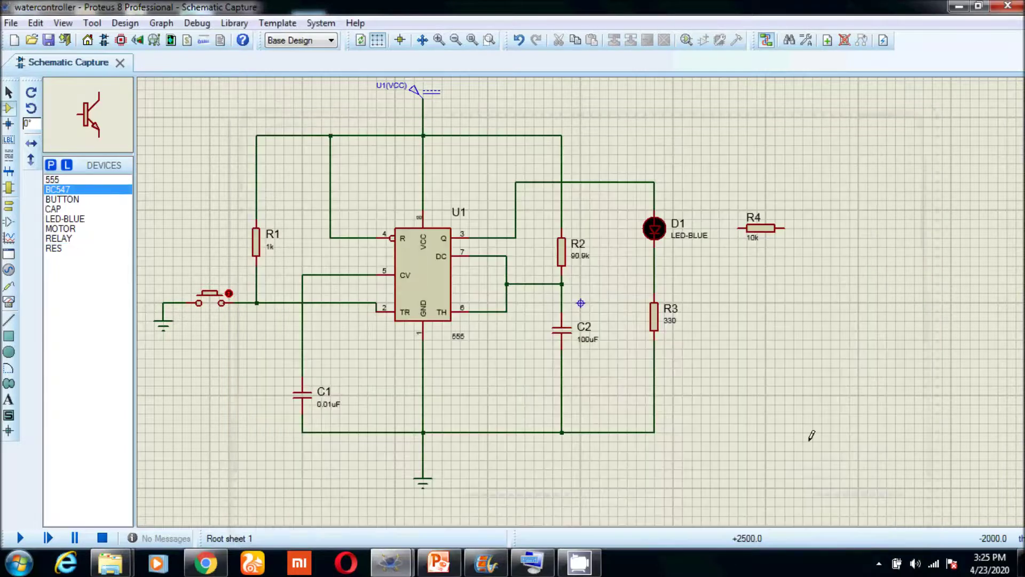
pyautogui.click(822, 277)
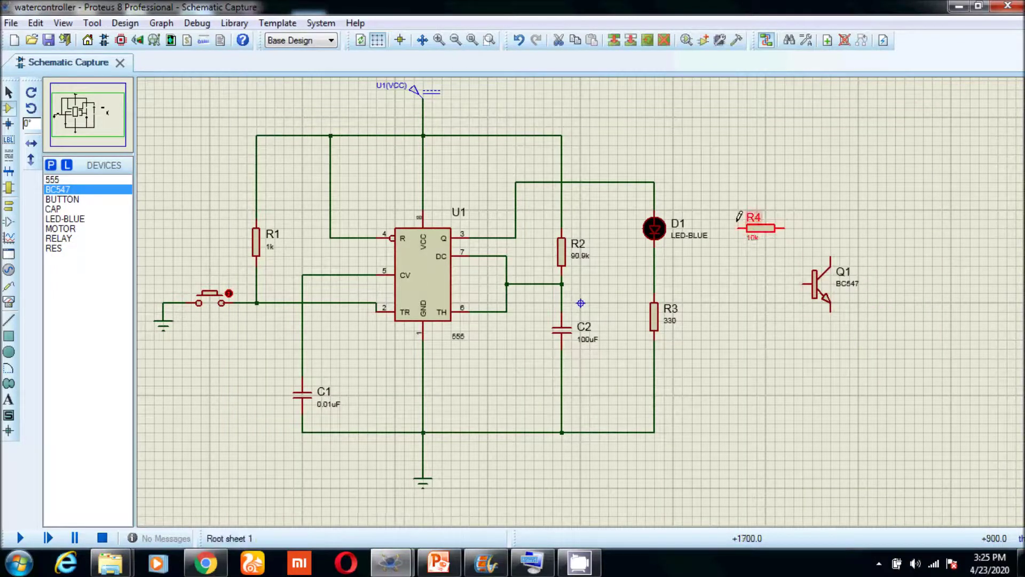
# Step: Move resistor R4 up and closer to LED D1, and set its value to 1k
pyautogui.moveTo(746, 230); pyautogui.dragTo(725, 211)
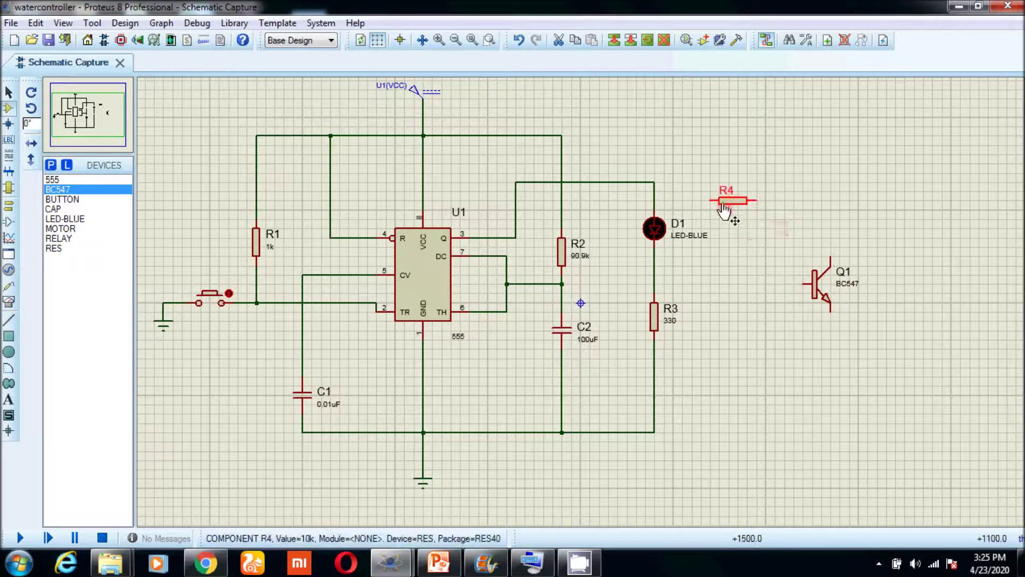
pyautogui.doubleClick(726, 210)
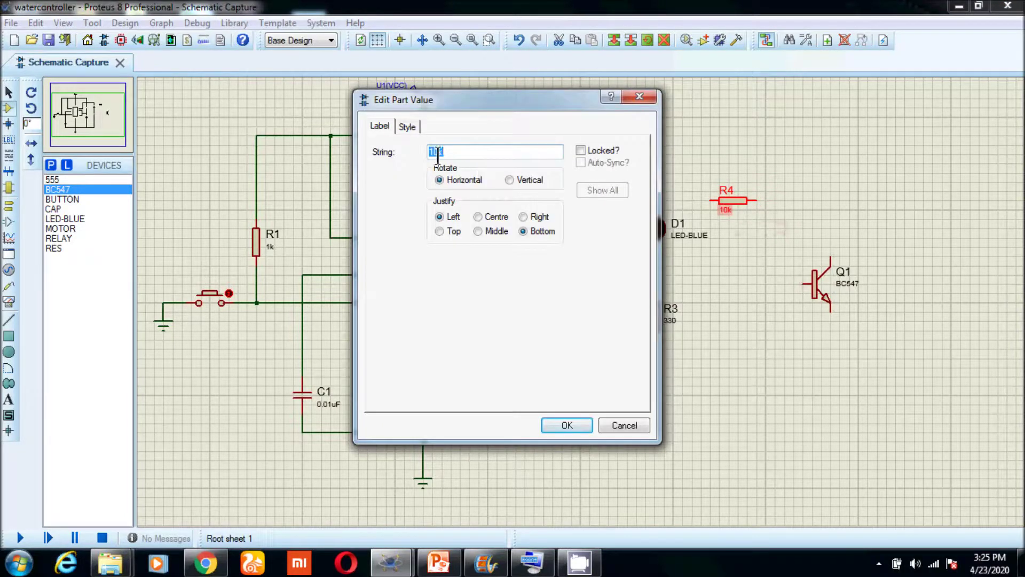
pyautogui.press('Return')
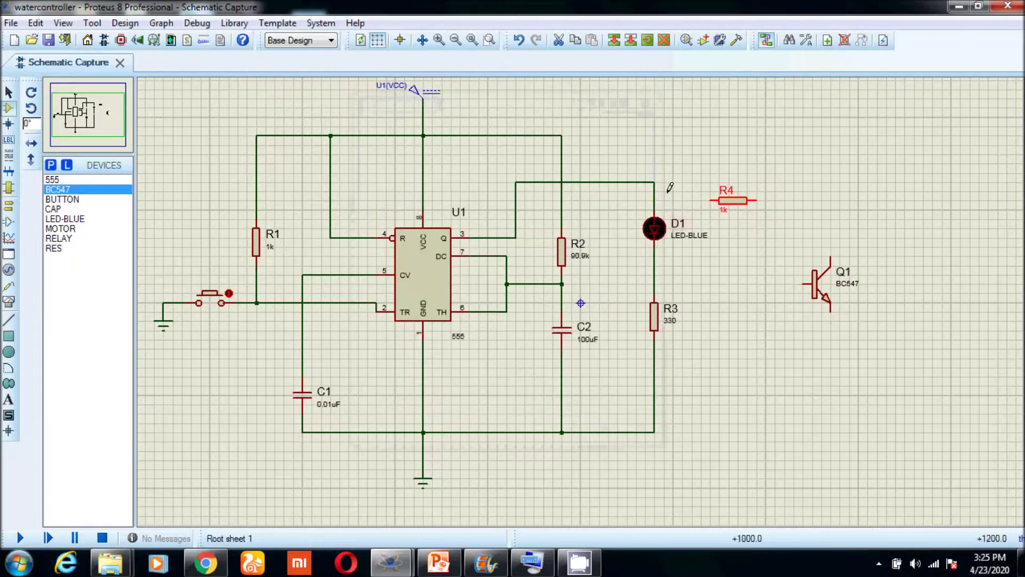
# Step: Wire R4 between the output wire above LED D1 and the base of transistor Q1
pyautogui.click(655, 182)
pyautogui.click(711, 200)
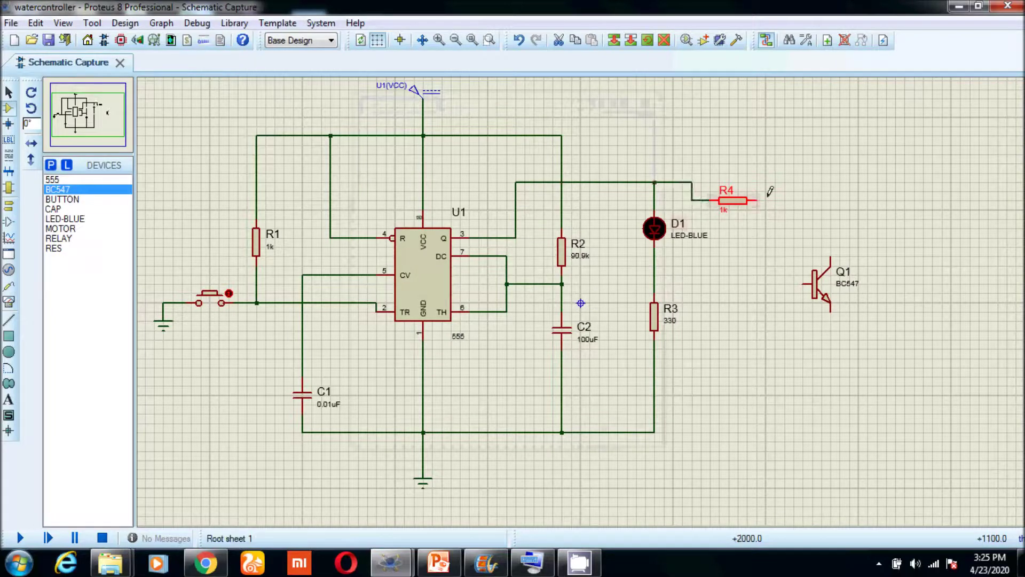
pyautogui.click(803, 284)
pyautogui.click(756, 200)
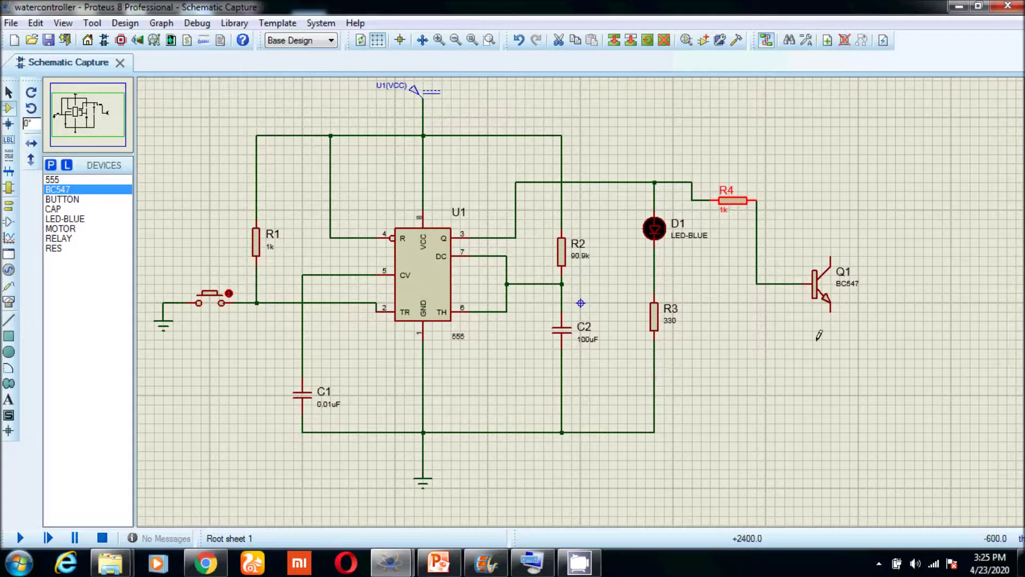
# Step: Wire the emitter of Q1 to the ground rail, and place a relay above Q1 with its coil wired to the collector
pyautogui.click(831, 310)
pyautogui.click(656, 432)
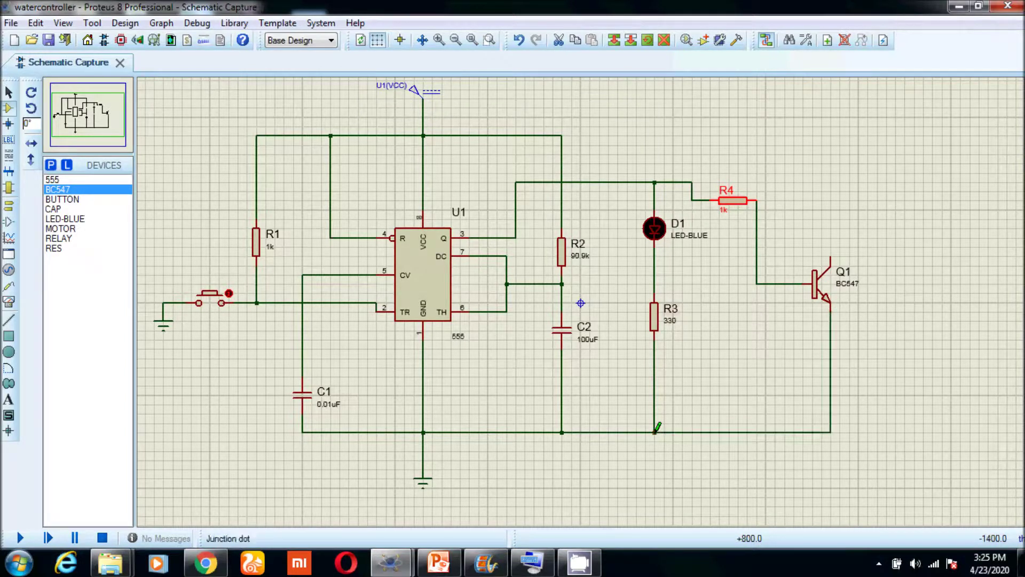
pyautogui.click(59, 239)
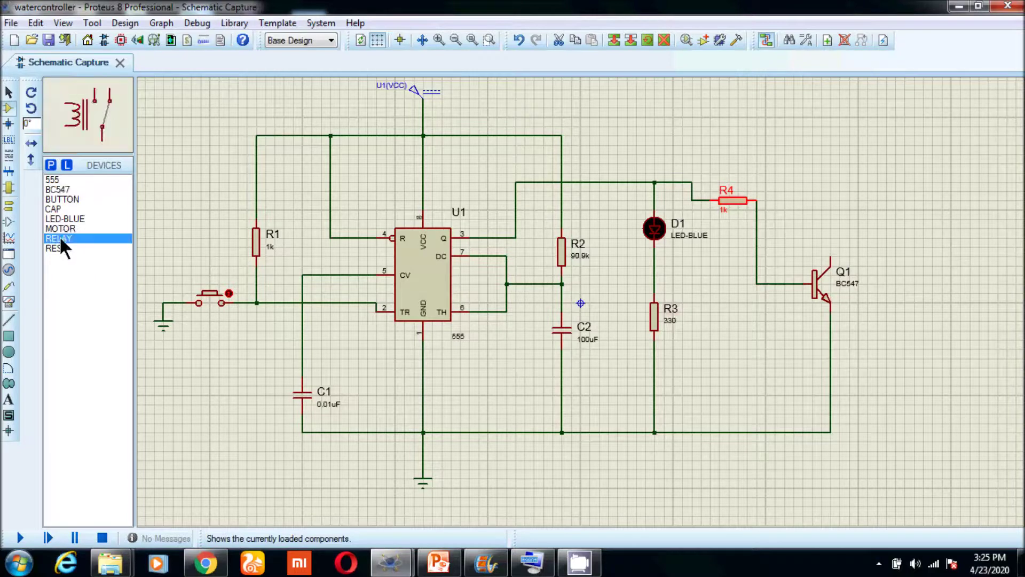
pyautogui.click(851, 193)
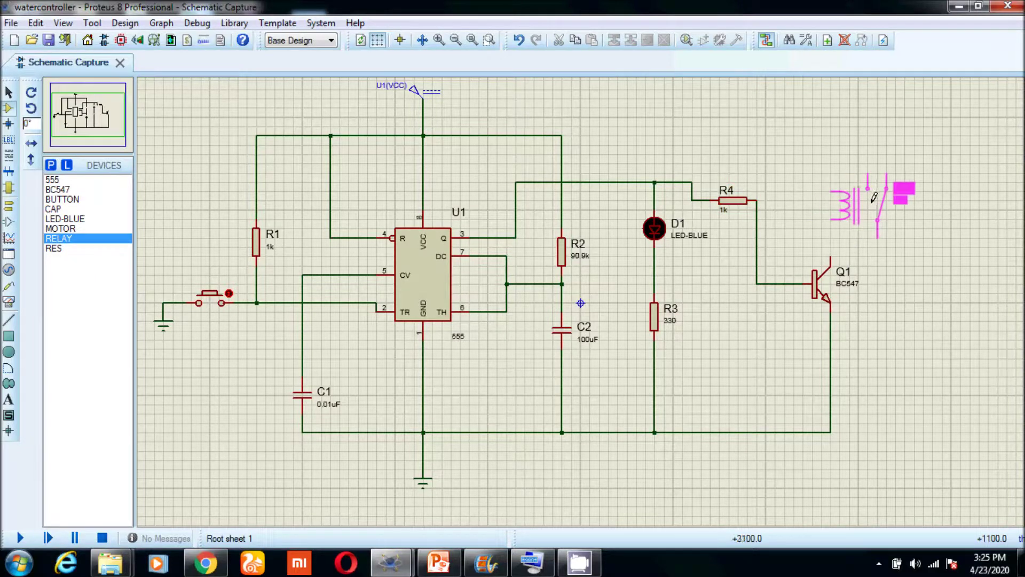
pyautogui.click(874, 198)
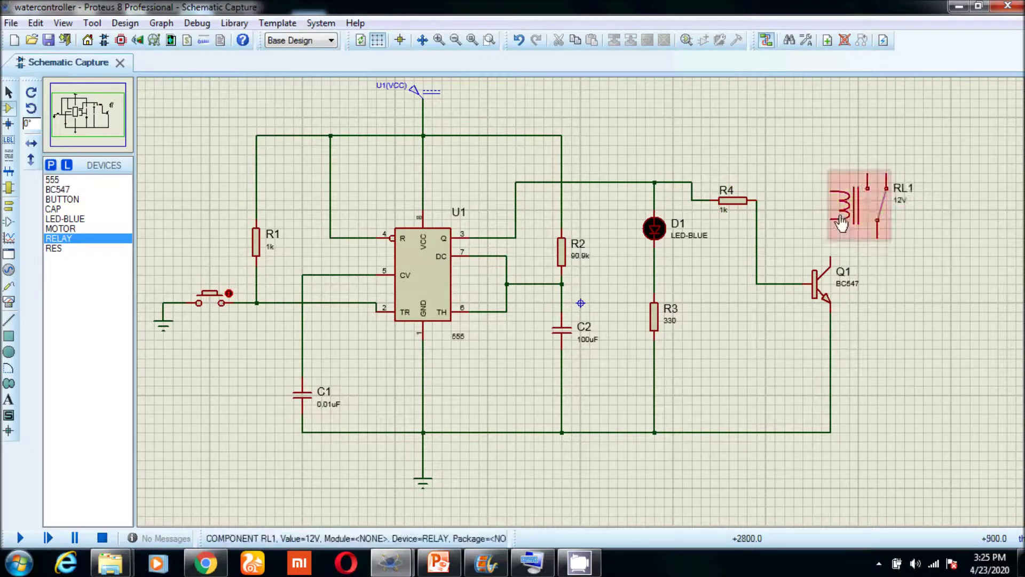
pyautogui.click(832, 218)
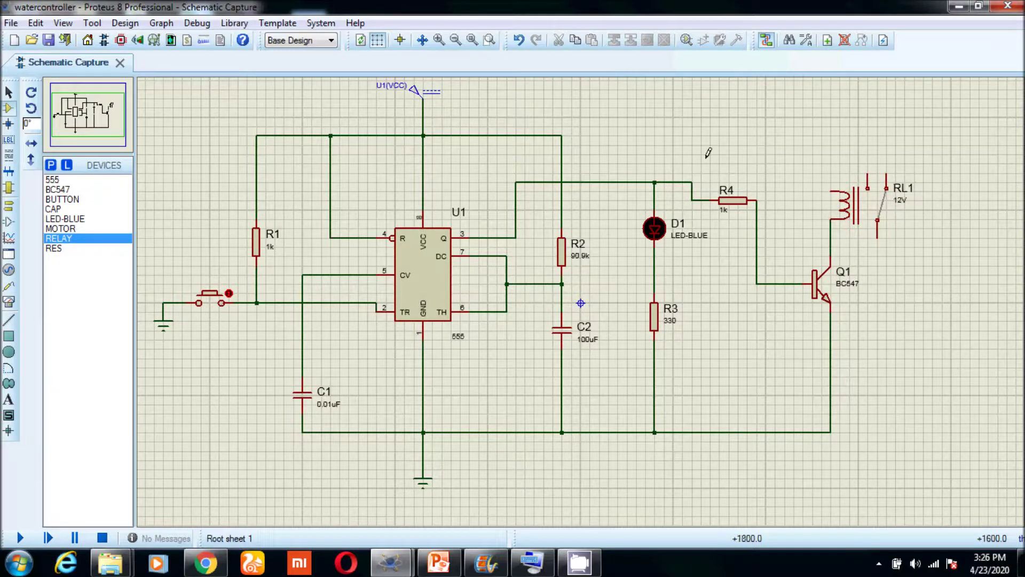
# Step: Add a DC generator above the relay, wire it to the upper end of the coil, and set its voltage to 12
pyautogui.click(9, 272)
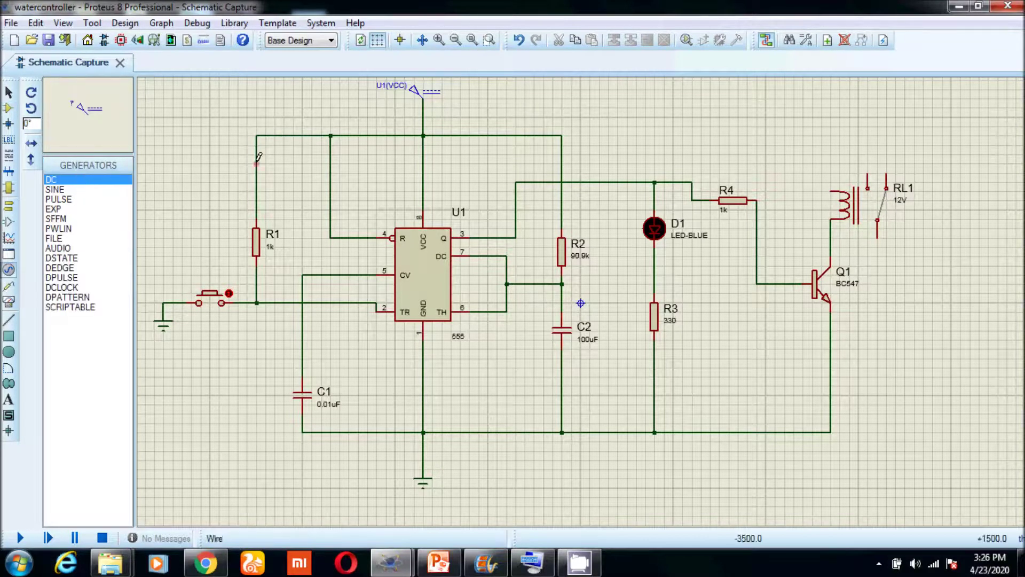
pyautogui.click(832, 92)
pyautogui.click(830, 98)
pyautogui.click(831, 190)
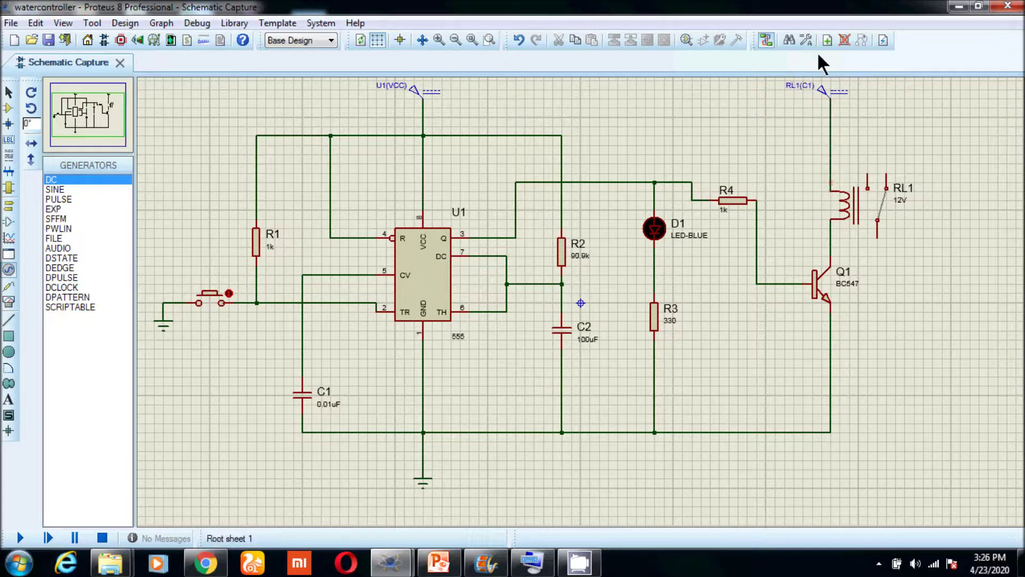
pyautogui.doubleClick(825, 90)
pyautogui.write('12')
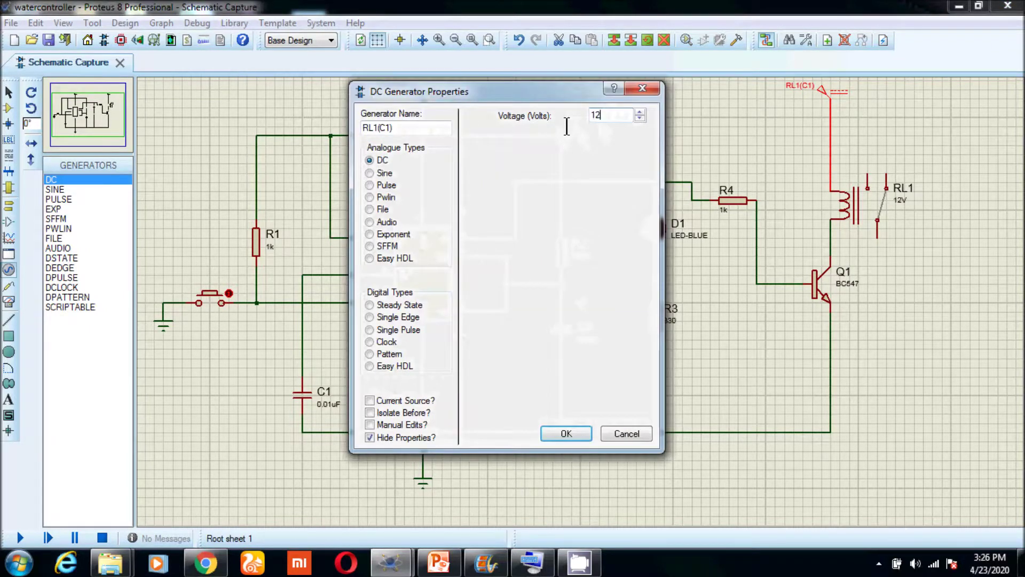
pyautogui.press('Return')
# Step: Wire the relay's common contact to the ground rail, and place a motor above and to the right of the relay
pyautogui.click(879, 238)
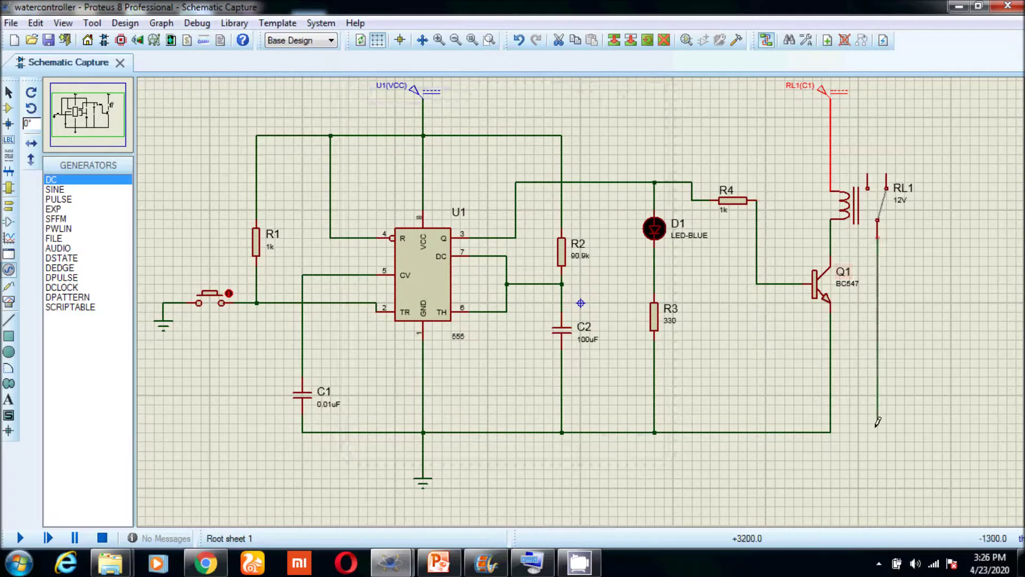
pyautogui.click(831, 431)
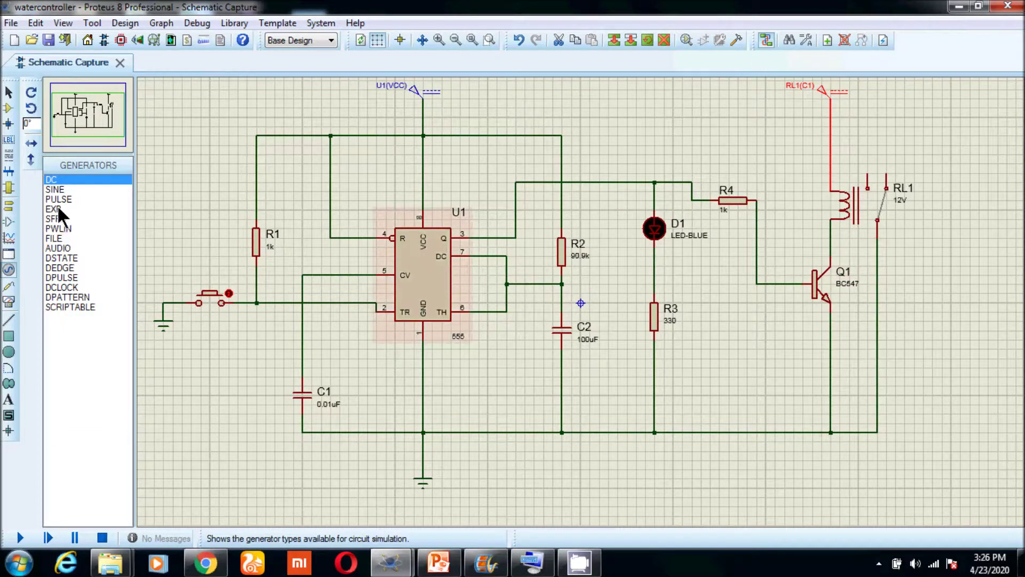
pyautogui.click(8, 107)
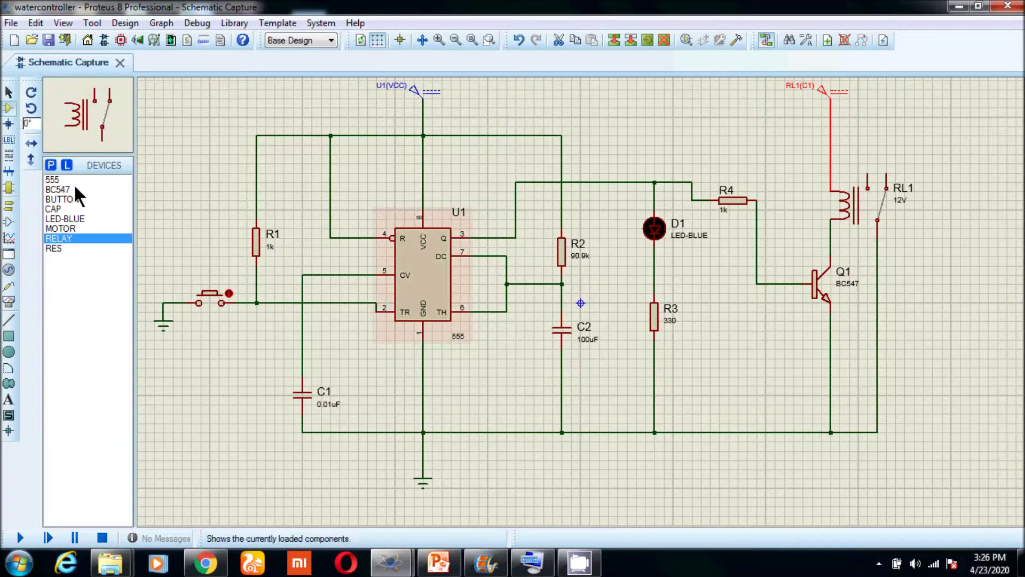
pyautogui.click(60, 229)
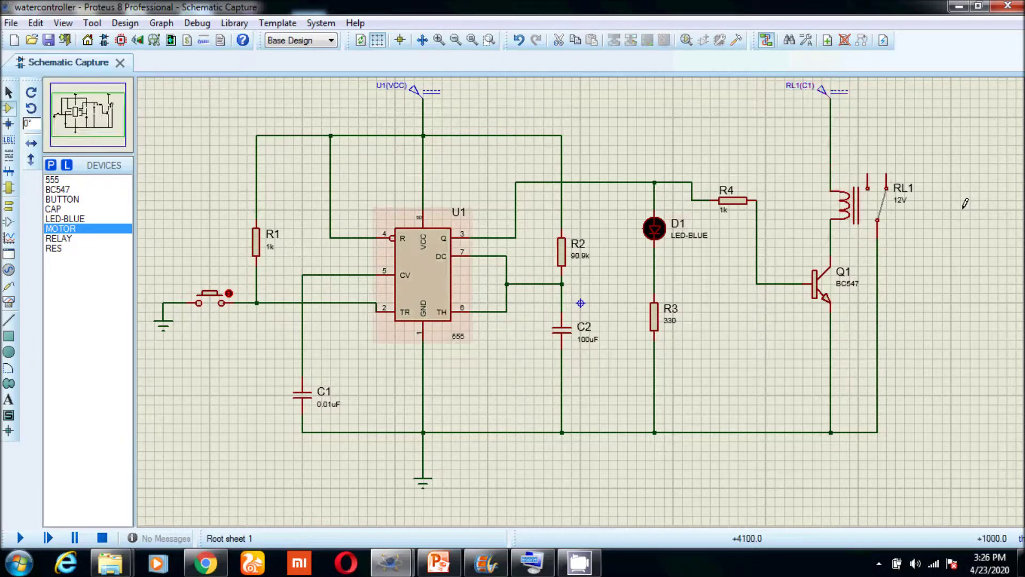
pyautogui.click(955, 137)
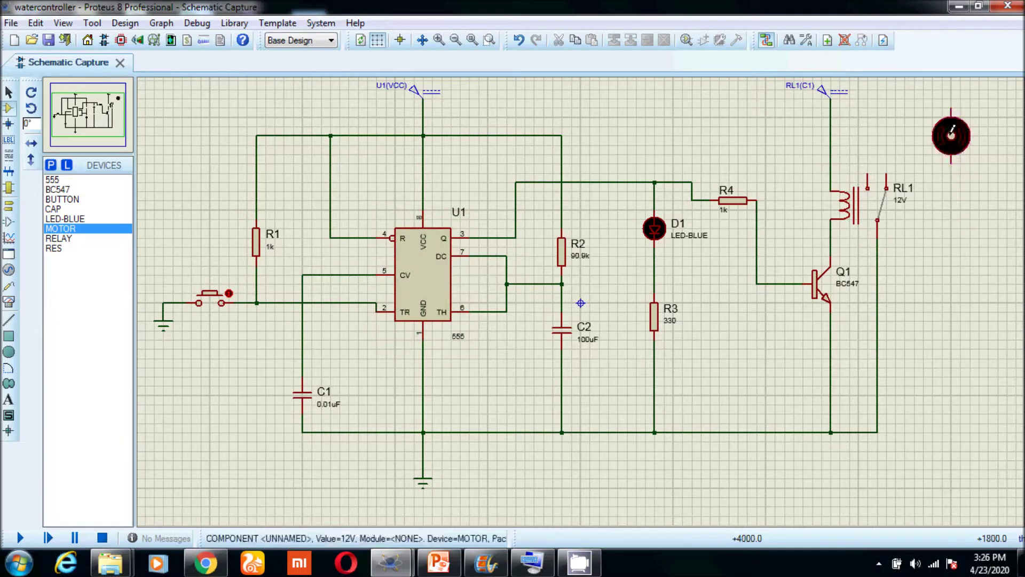
# Step: Wire the motor between the relay's DC supply line and the relay's normally open contact beside the coil
pyautogui.click(951, 109)
pyautogui.click(831, 118)
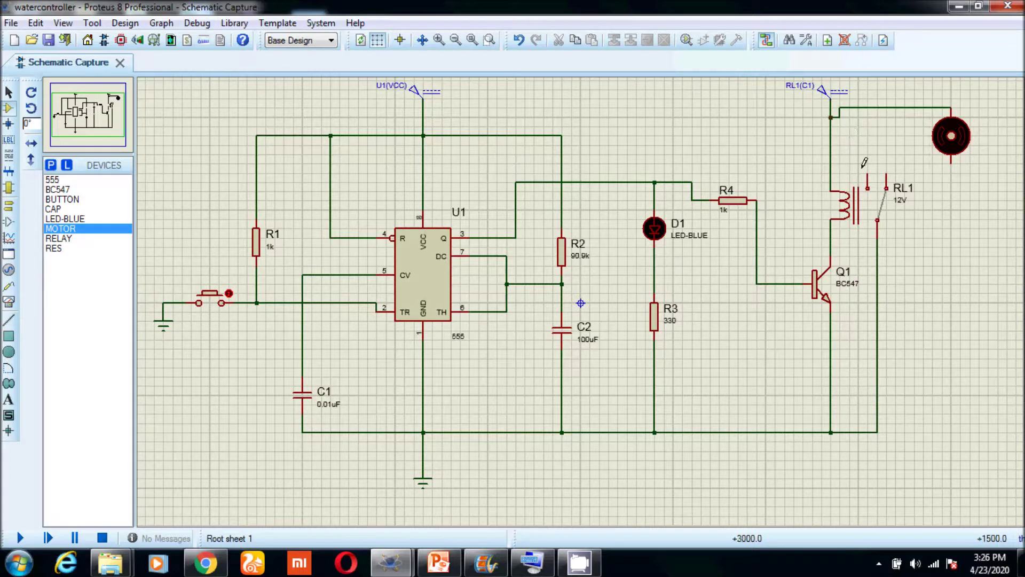
pyautogui.click(868, 172)
pyautogui.click(868, 155)
pyautogui.click(923, 154)
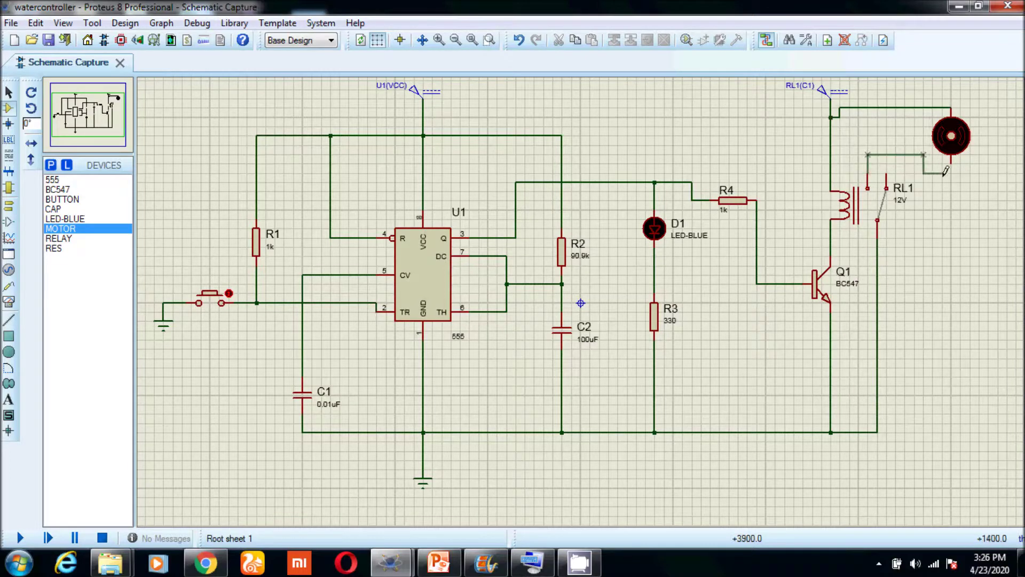
pyautogui.click(954, 164)
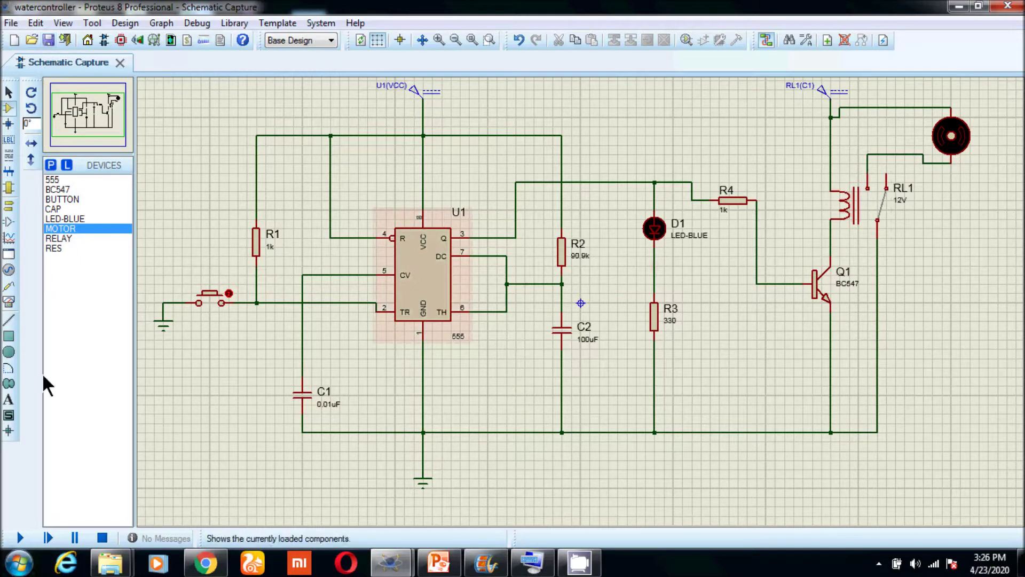
# Step: Run the simulation and operate the push button to test the LED, relay and motor response
pyautogui.click(20, 537)
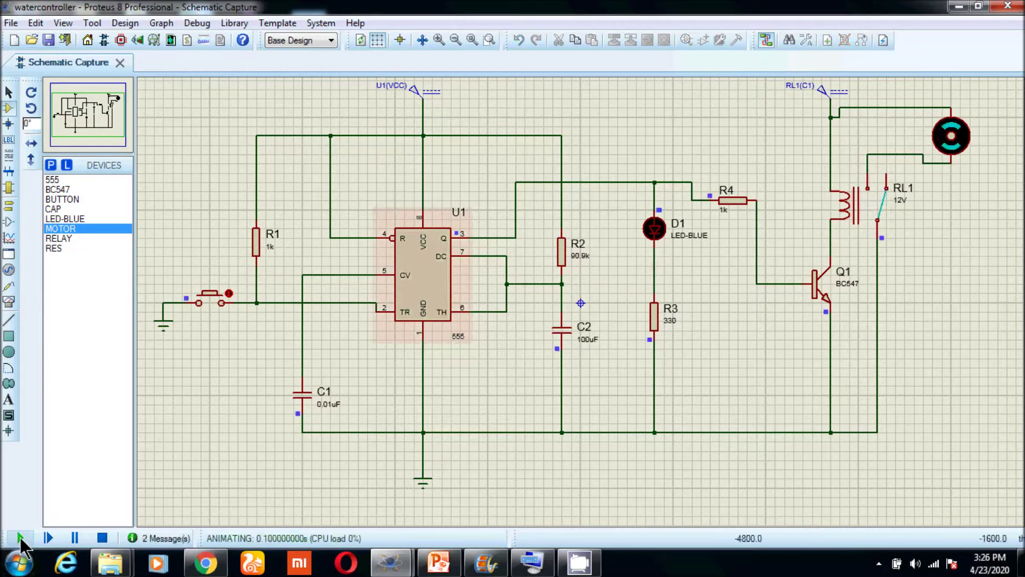
pyautogui.click(212, 300)
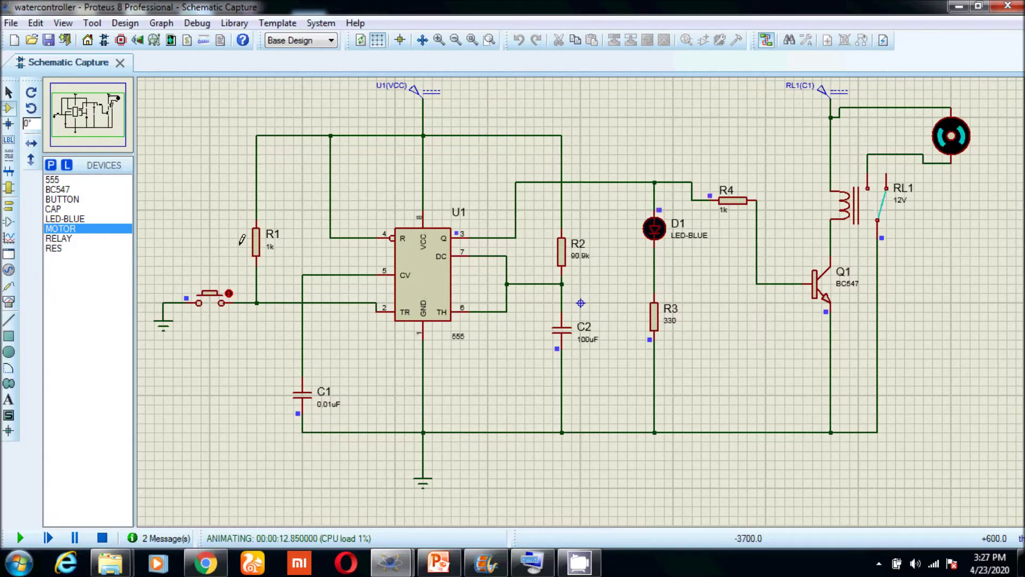
pyautogui.click(212, 303)
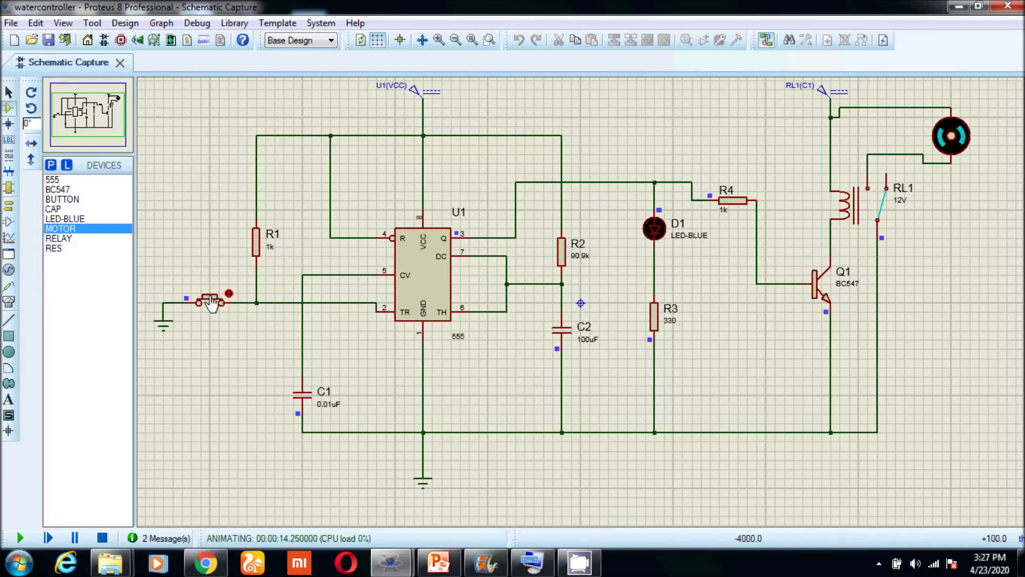